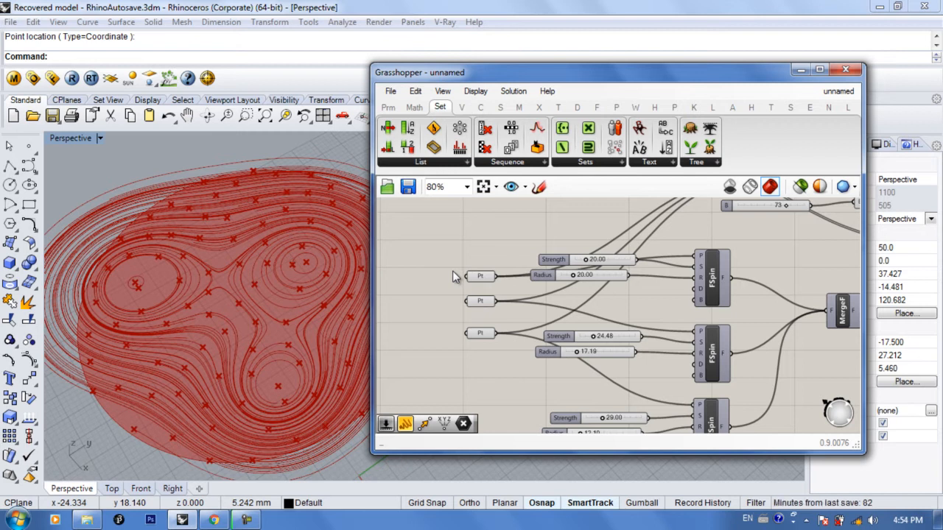
# Delete all the existing components from the Grasshopper canvas except the Curve parameter.
pyautogui.scroll(-3, 498, 268)
pyautogui.moveTo(499, 337); pyautogui.dragTo(543, 298, button='right')
pyautogui.scroll(2, 589, 296)
pyautogui.scroll(-3, 651, 294)
pyautogui.moveTo(780, 237); pyautogui.dragTo(523, 423)
pyautogui.press('Delete')
pyautogui.moveTo(533, 337); pyautogui.dragTo(576, 363, button='right')
pyautogui.click(551, 274)
pyautogui.press('Delete')
pyautogui.moveTo(576, 318); pyautogui.dragTo(510, 383)
pyautogui.press('Delete')
pyautogui.moveTo(529, 361); pyautogui.dragTo(601, 357, button='right')
# Reference the circle in the Rhino viewport as the single curve of the Curve parameter.
pyautogui.moveTo(272, 301)
pyautogui.mouseDown(button='right')
pyautogui.moveTo(273, 256)
pyautogui.moveTo(276, 299)
pyautogui.mouseUp(button='right')
pyautogui.scroll(5, 570, 284)
pyautogui.moveTo(578, 274); pyautogui.dragTo(528, 289, button='right')
pyautogui.rightClick(527, 266)
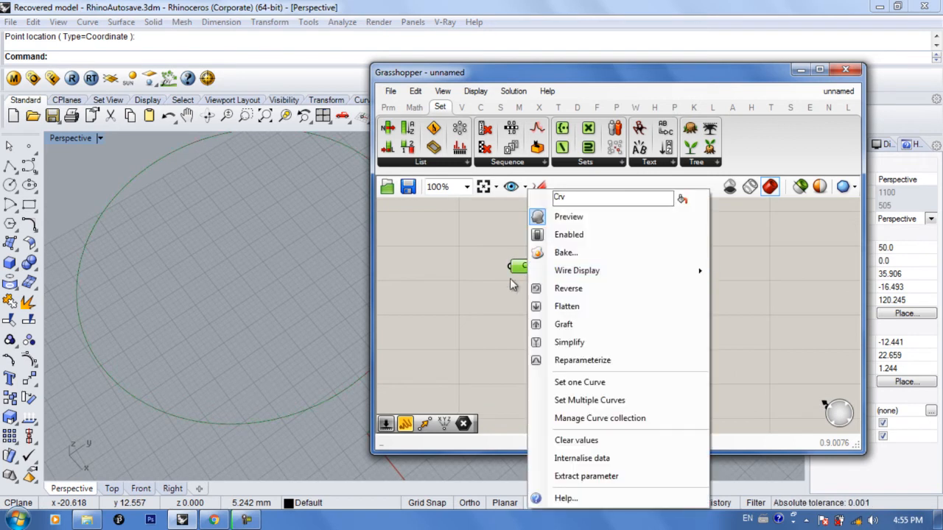
pyautogui.click(556, 380)
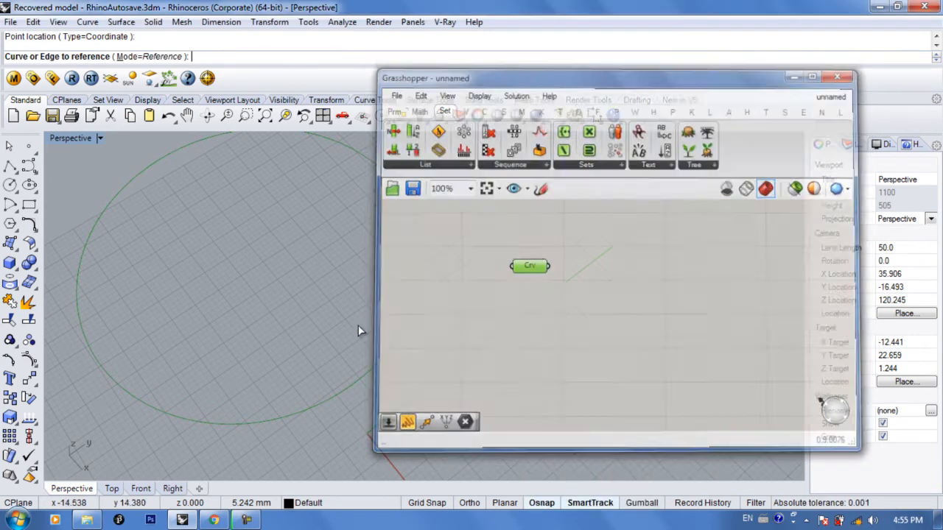
pyautogui.click(401, 333)
# Add a Boundary Surfaces component, feed the Curve parameter into its E input, and space the two components apart.
pyautogui.moveTo(554, 319); pyautogui.dragTo(545, 327, button='right')
pyautogui.doubleClick(581, 300)
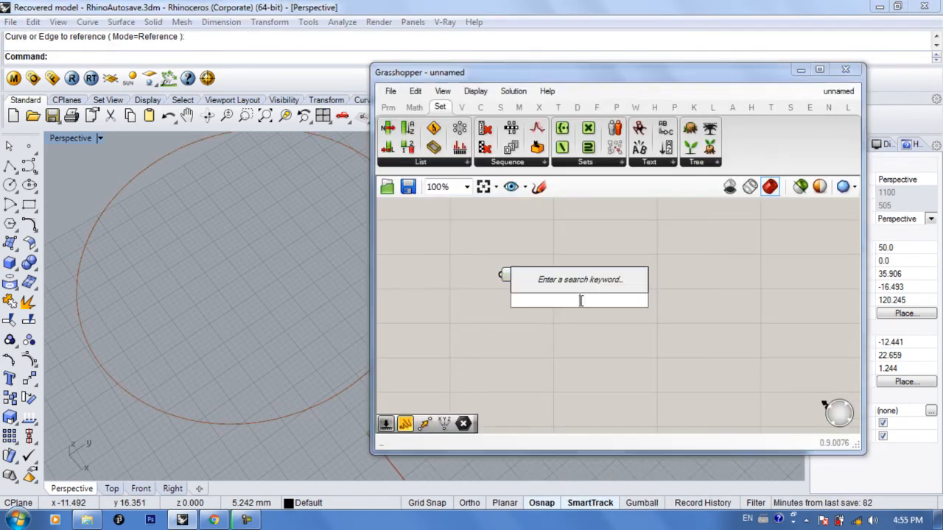
pyautogui.write('bounn')
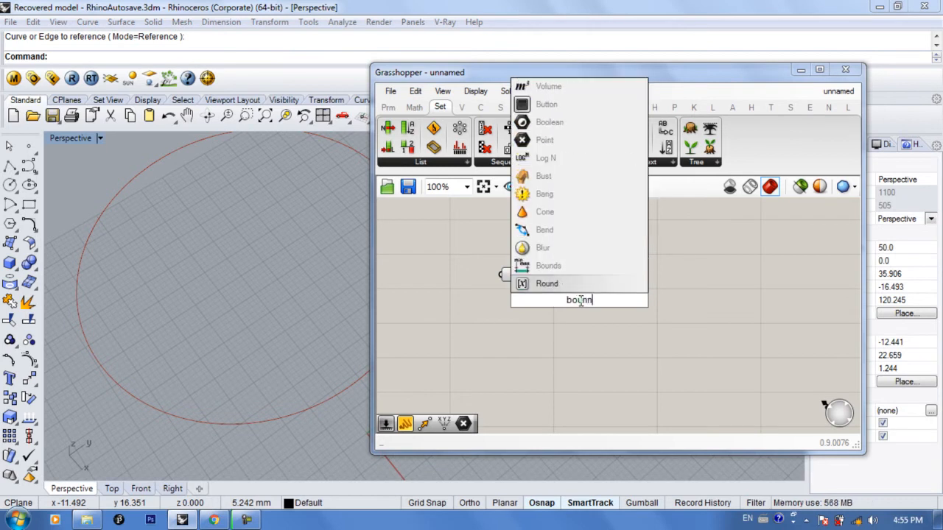
pyautogui.press('BackSpace')
pyautogui.press('Return')
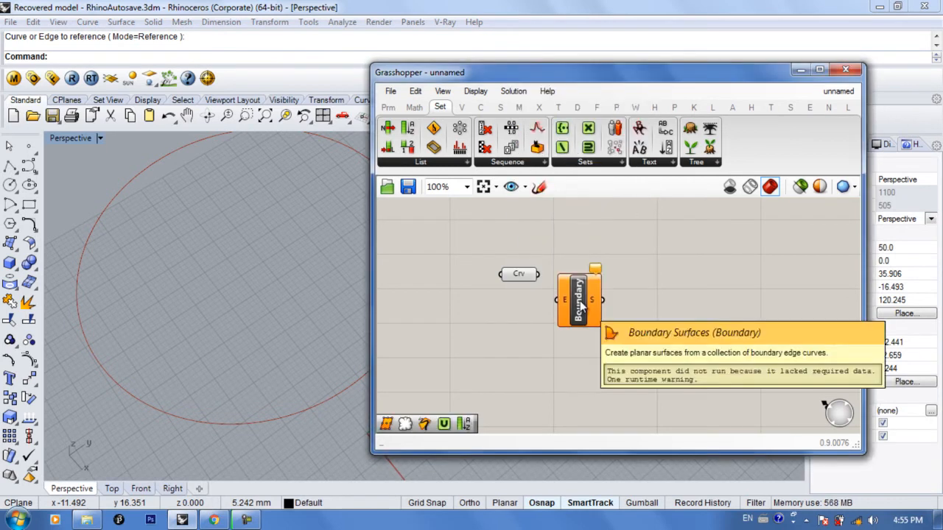
pyautogui.moveTo(539, 274); pyautogui.dragTo(563, 302)
pyautogui.moveTo(302, 305)
pyautogui.mouseDown(button='right')
pyautogui.moveTo(296, 282)
pyautogui.moveTo(288, 316)
pyautogui.mouseUp(button='right')
pyautogui.moveTo(578, 295); pyautogui.dragTo(621, 247)
pyautogui.moveTo(524, 280); pyautogui.dragTo(503, 231)
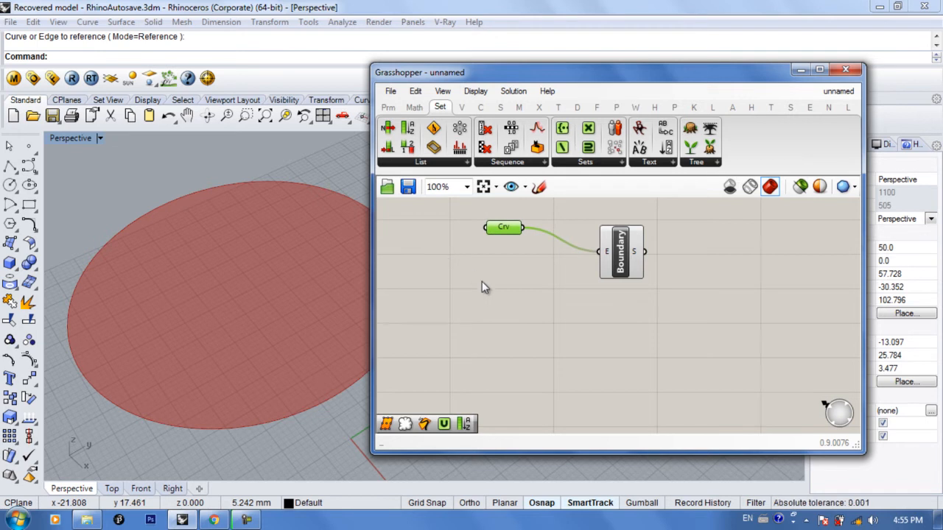
pyautogui.moveTo(508, 277); pyautogui.dragTo(506, 298, button='right')
pyautogui.moveTo(619, 288); pyautogui.dragTo(614, 293)
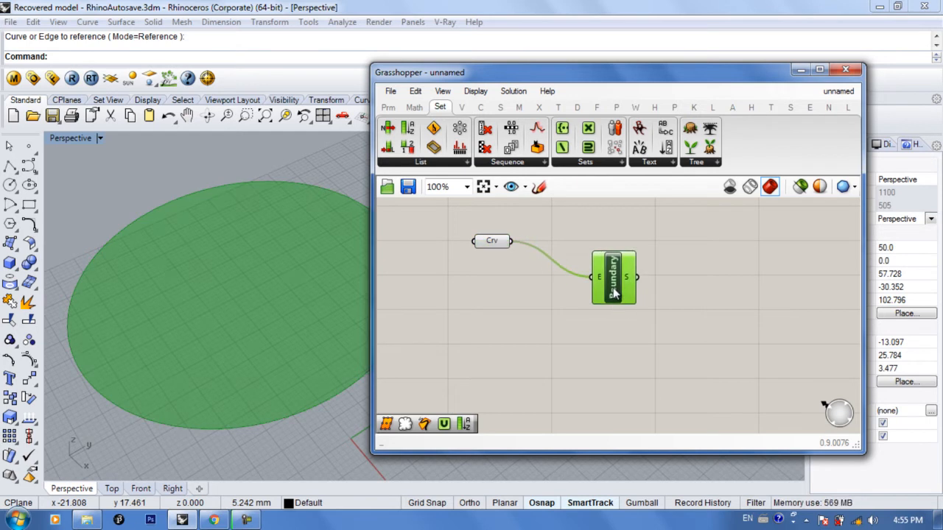
# Add a Populate Geometry component and connect the boundary surface output to its G input.
pyautogui.doubleClick(716, 317)
pyautogui.write('pop')
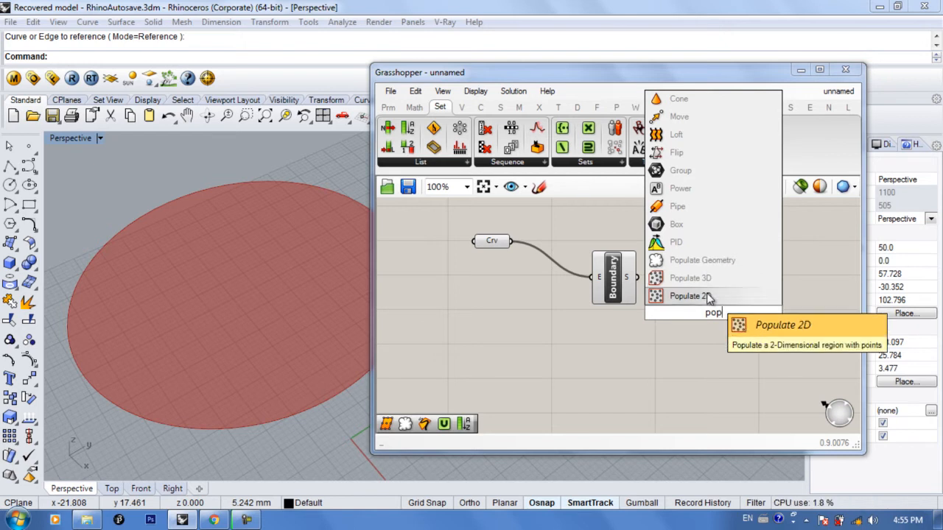
pyautogui.click(704, 262)
pyautogui.moveTo(638, 279); pyautogui.dragTo(762, 275)
pyautogui.moveTo(656, 296); pyautogui.dragTo(657, 315, button='right')
pyautogui.moveTo(612, 307); pyautogui.dragTo(613, 285)
pyautogui.moveTo(316, 291); pyautogui.dragTo(293, 259, button='right')
pyautogui.scroll(-3, 307, 320)
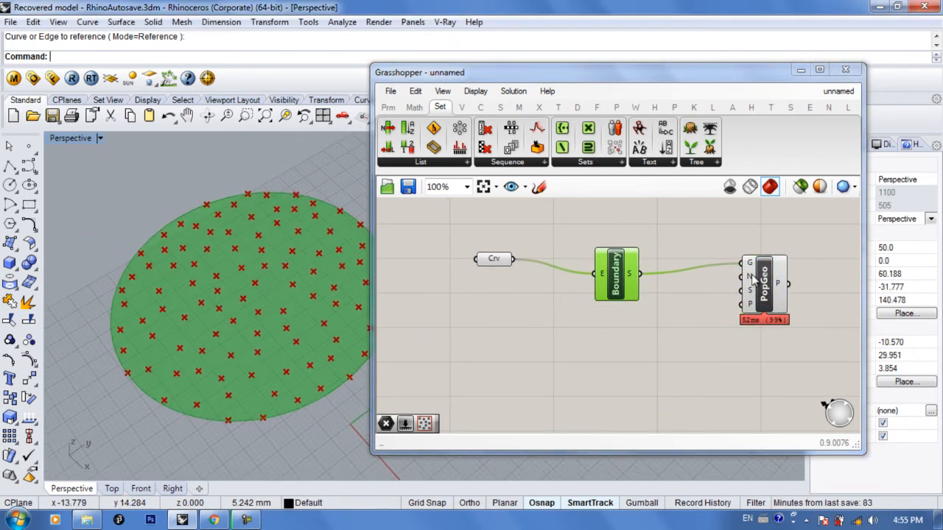
pyautogui.moveTo(753, 294)
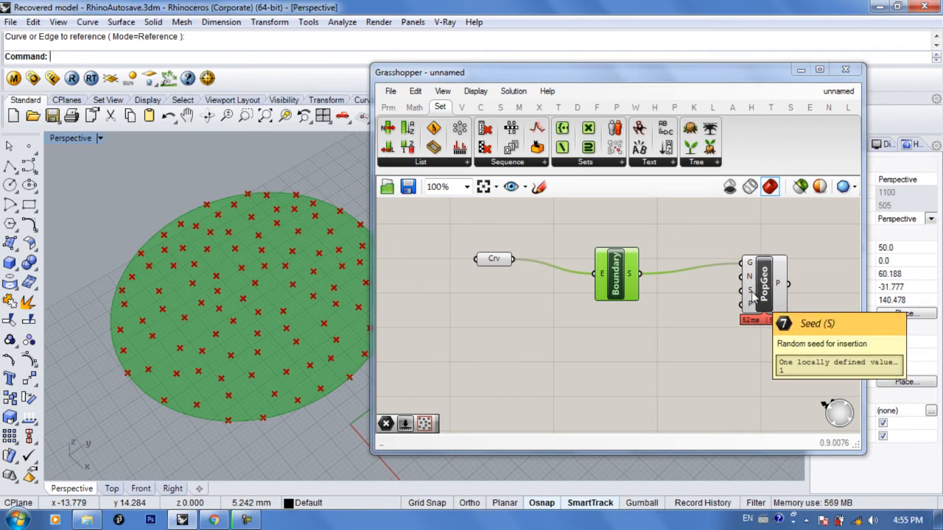
pyautogui.moveTo(766, 300); pyautogui.dragTo(753, 295)
pyautogui.moveTo(726, 365); pyautogui.dragTo(715, 338, button='right')
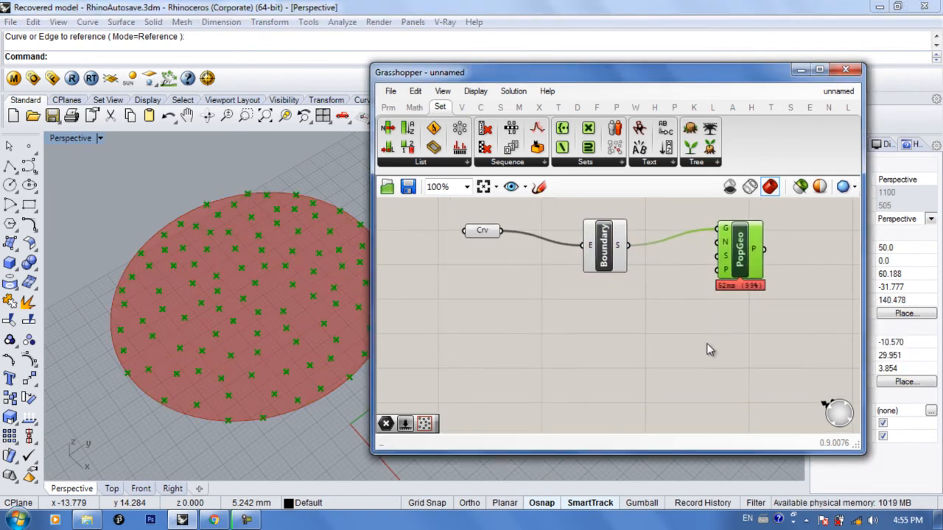
# Add a Point parameter below the chain and duplicate it twice to make a column of three.
pyautogui.doubleClick(586, 355)
pyautogui.write('point')
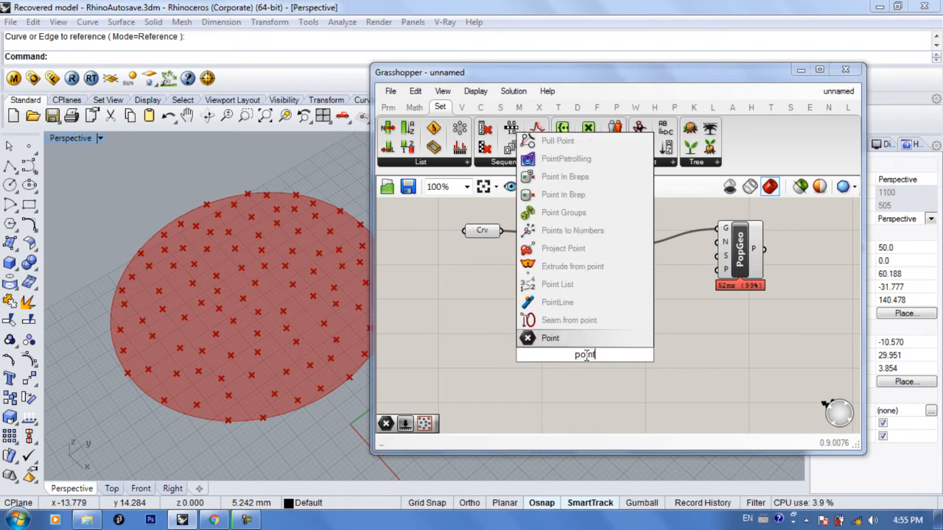
pyautogui.press('Return')
pyautogui.moveTo(586, 351); pyautogui.dragTo(581, 310, button='right')
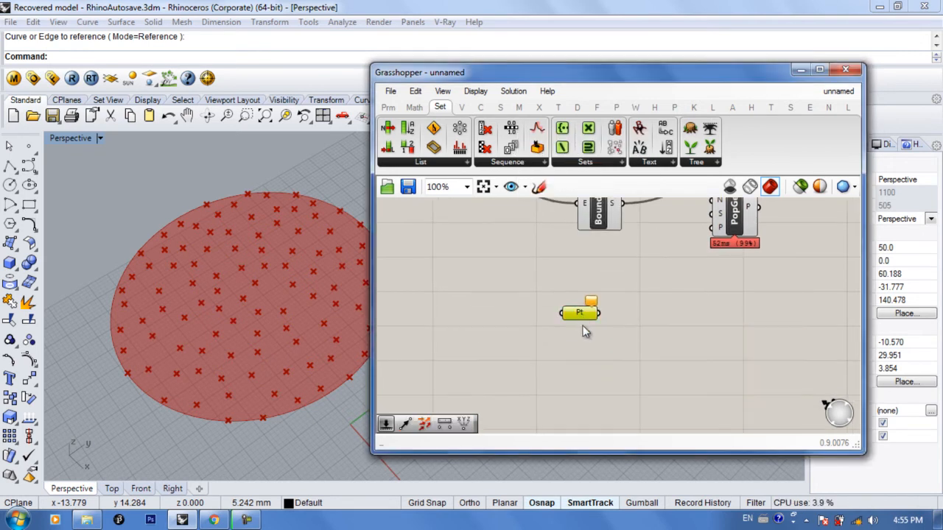
pyautogui.keyDown('alt'); pyautogui.moveTo(579, 346); pyautogui.dragTo(581, 372); pyautogui.keyUp('alt')
pyautogui.moveTo(580, 378); pyautogui.dragTo(578, 346, button='right')
pyautogui.keyDown('alt'); pyautogui.moveTo(578, 344); pyautogui.dragTo(578, 401); pyautogui.keyUp('alt')
pyautogui.moveTo(582, 346); pyautogui.dragTo(567, 323, button='right')
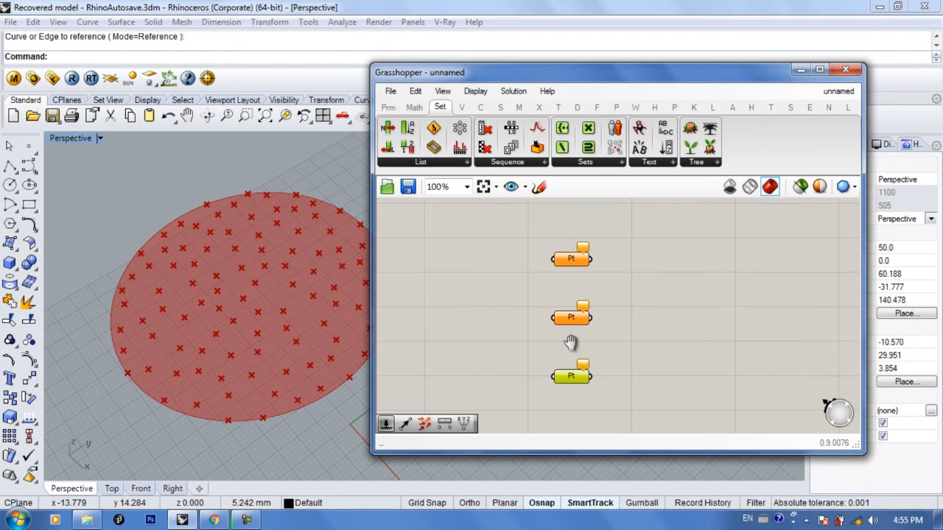
# Set one point for each of the three Point parameters by picking separate locations inside the circle.
pyautogui.rightClick(575, 262)
pyautogui.click(626, 382)
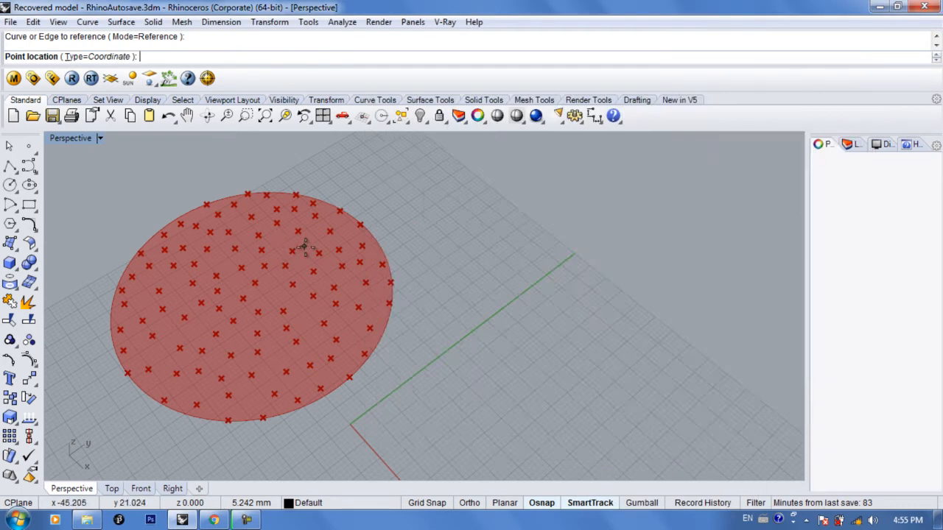
pyautogui.click(306, 250)
pyautogui.rightClick(571, 317)
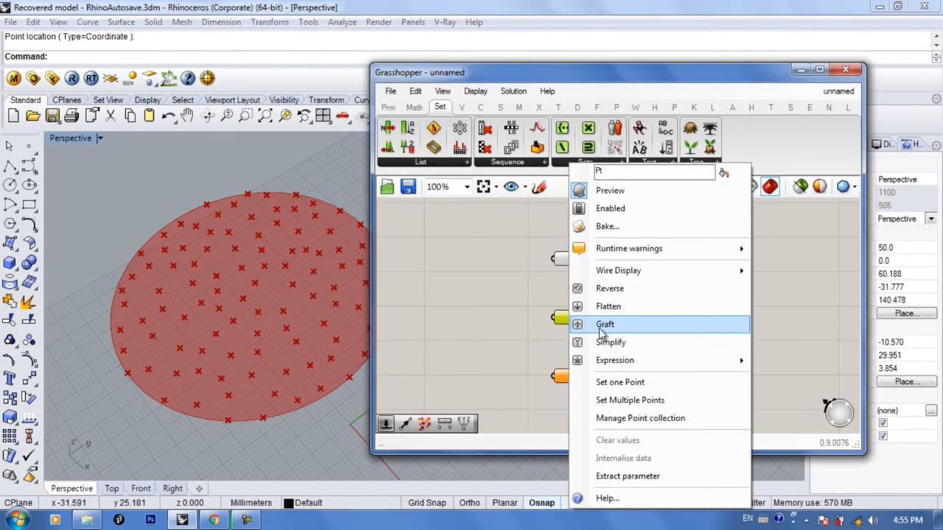
pyautogui.click(608, 383)
pyautogui.click(167, 306)
pyautogui.rightClick(566, 376)
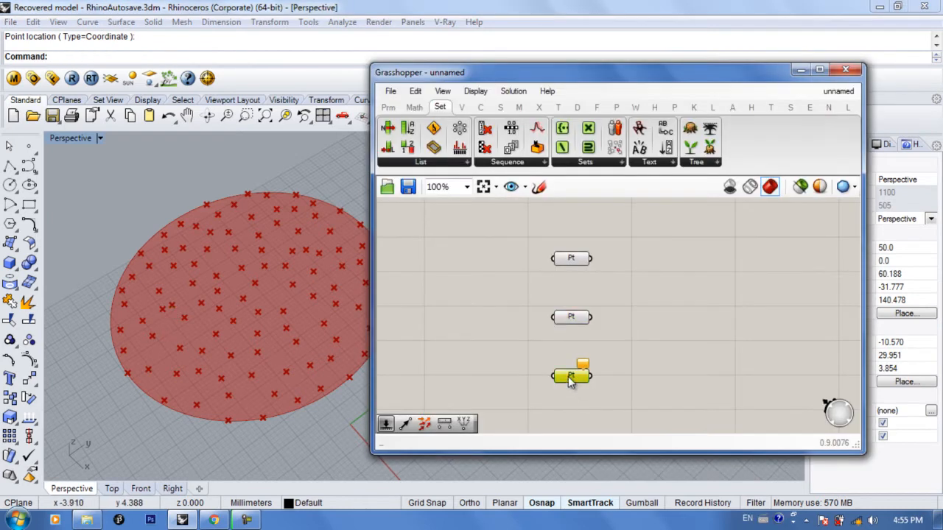
pyautogui.click(619, 400)
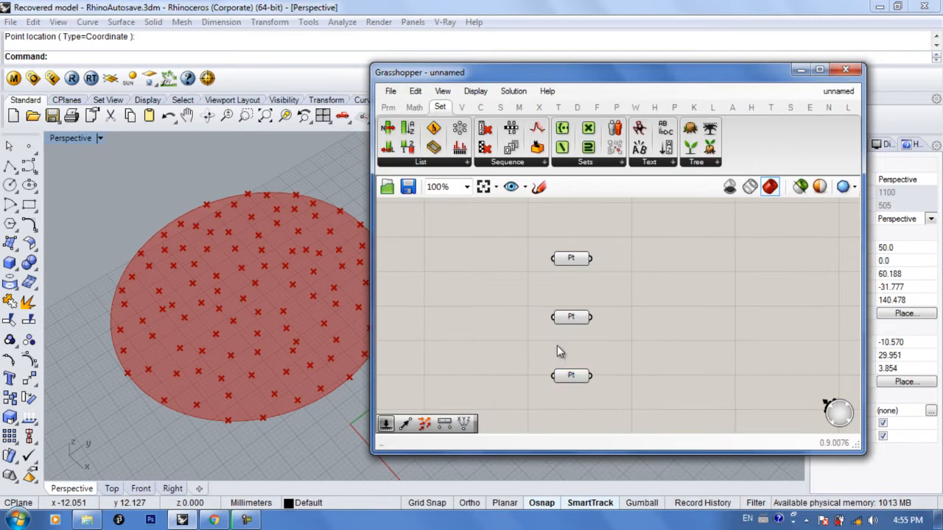
# Spread the three referenced points apart inside the circle in the Top view and return to the Perspective view.
pyautogui.moveTo(572, 237); pyautogui.dragTo(502, 403)
pyautogui.moveTo(625, 351); pyautogui.dragTo(601, 349, button='right')
pyautogui.click(601, 347)
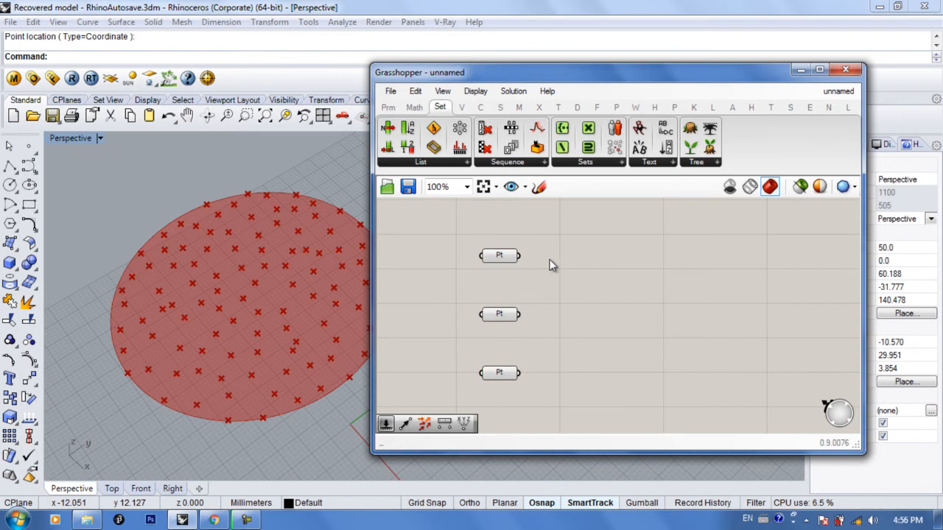
pyautogui.click(112, 488)
pyautogui.moveTo(551, 238); pyautogui.dragTo(459, 397)
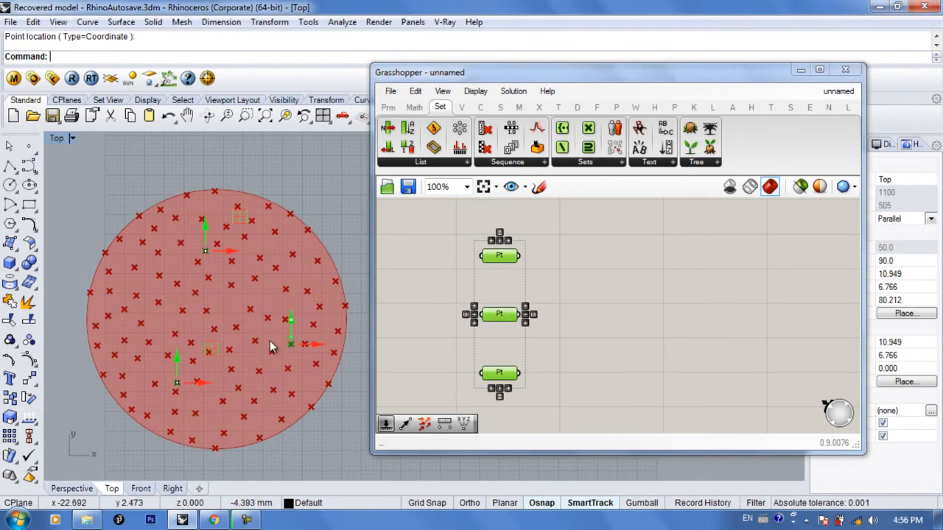
pyautogui.moveTo(177, 382); pyautogui.dragTo(156, 374)
pyautogui.moveTo(280, 370); pyautogui.dragTo(283, 371)
pyautogui.moveTo(225, 238); pyautogui.dragTo(218, 249)
pyautogui.moveTo(163, 375); pyautogui.dragTo(150, 374)
pyautogui.moveTo(219, 244); pyautogui.dragTo(226, 266)
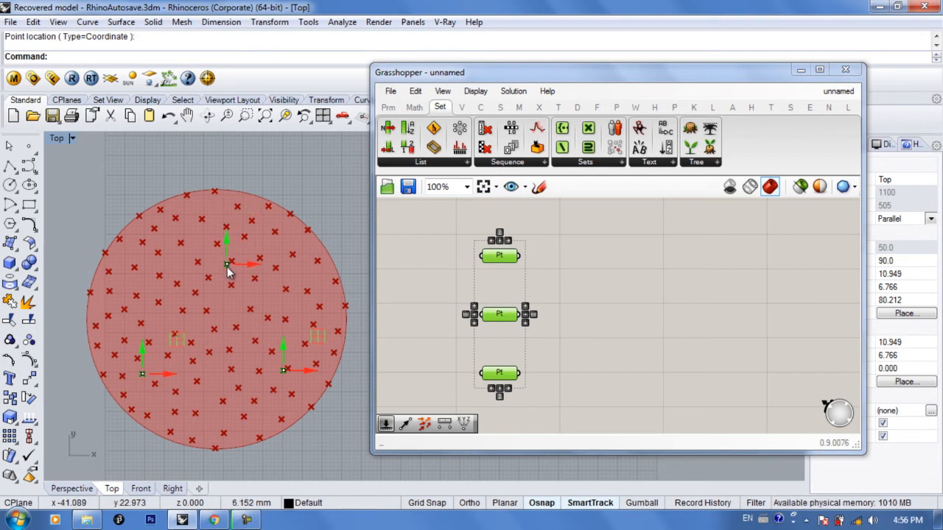
pyautogui.moveTo(140, 362); pyautogui.dragTo(140, 361)
pyautogui.click(573, 344)
pyautogui.moveTo(573, 344); pyautogui.dragTo(521, 358, button='right')
pyautogui.click(64, 490)
# Add a Closest Point component, with the populated points as its P input and all three Point parameters as its C input.
pyautogui.scroll(-3, 518, 335)
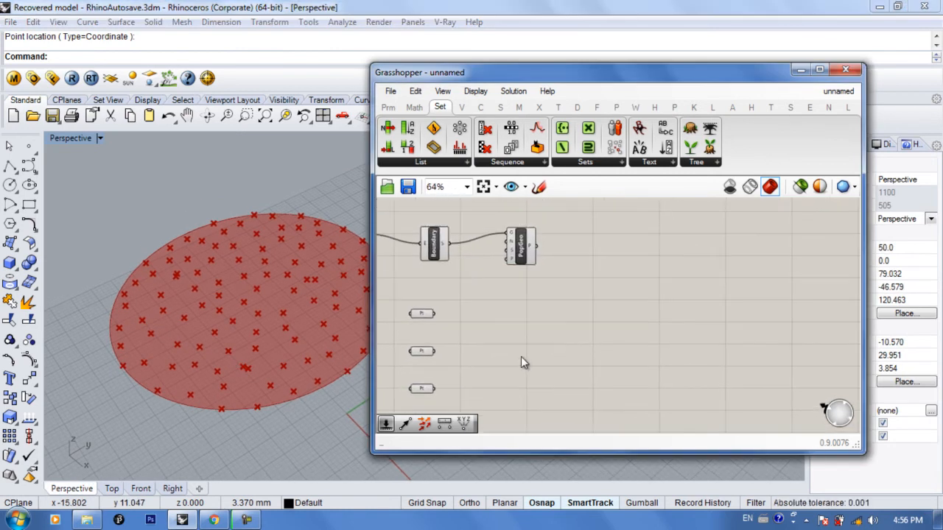
pyautogui.doubleClick(576, 300)
pyautogui.write('close')
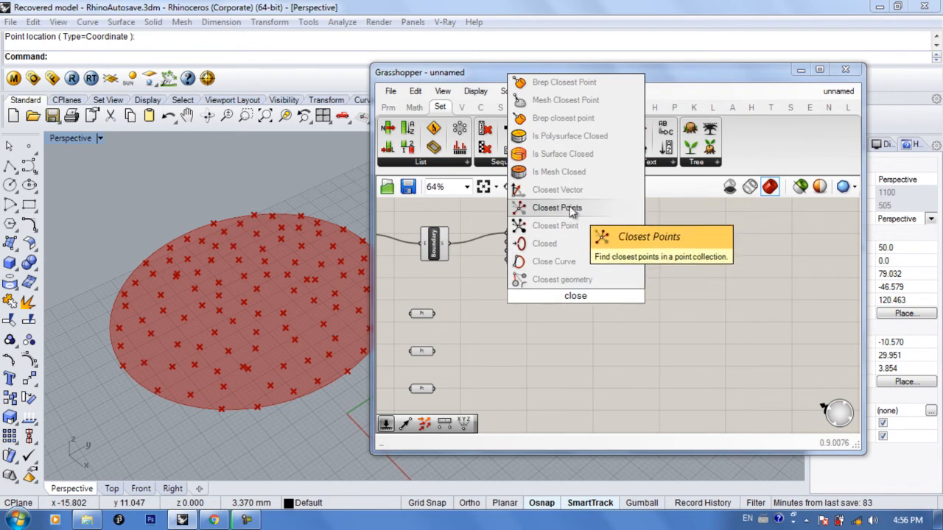
pyautogui.click(556, 225)
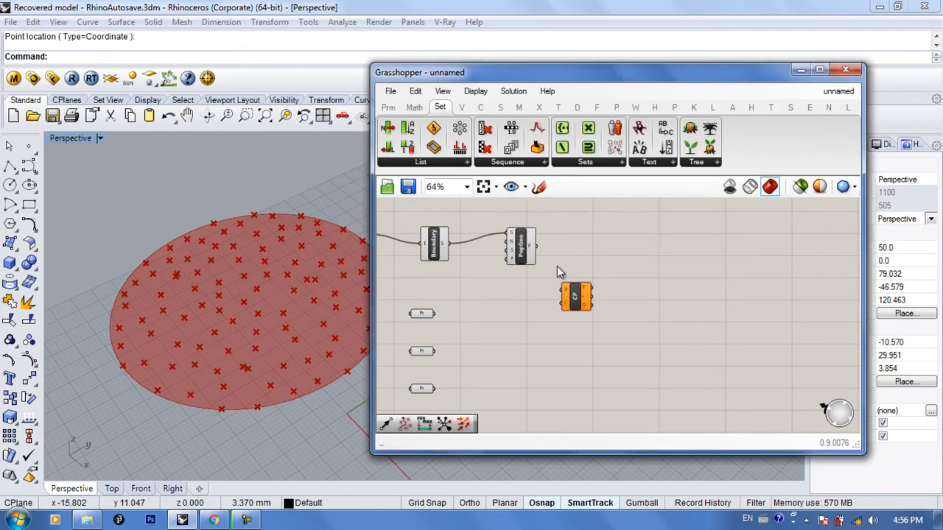
pyautogui.moveTo(518, 230); pyautogui.dragTo(542, 278)
pyautogui.moveTo(556, 282); pyautogui.dragTo(584, 262)
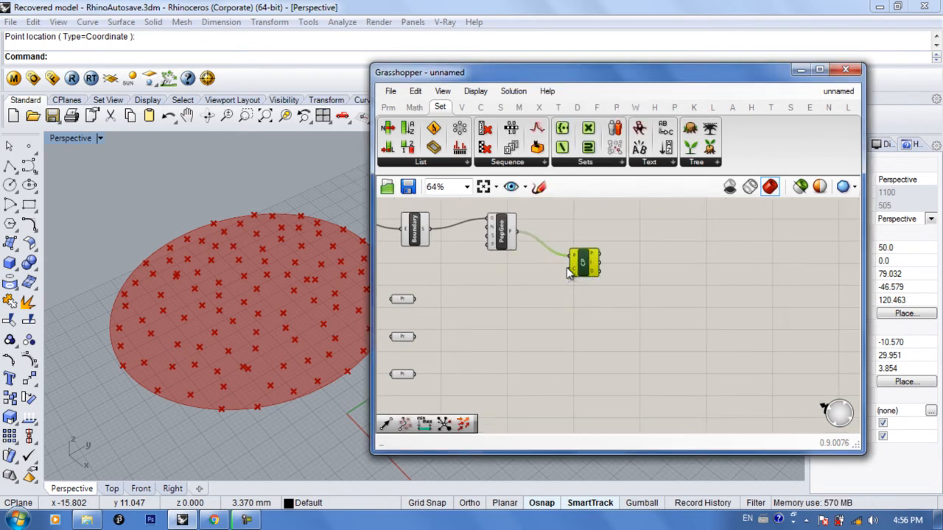
pyautogui.moveTo(416, 299); pyautogui.dragTo(567, 270)
pyautogui.moveTo(469, 305); pyautogui.dragTo(579, 264)
pyautogui.moveTo(416, 374); pyautogui.dragTo(572, 271)
# Flatten the P output of Populate Geometry and move the Closest Point component farther from it.
pyautogui.scroll(2, 504, 231)
pyautogui.rightClick(499, 229)
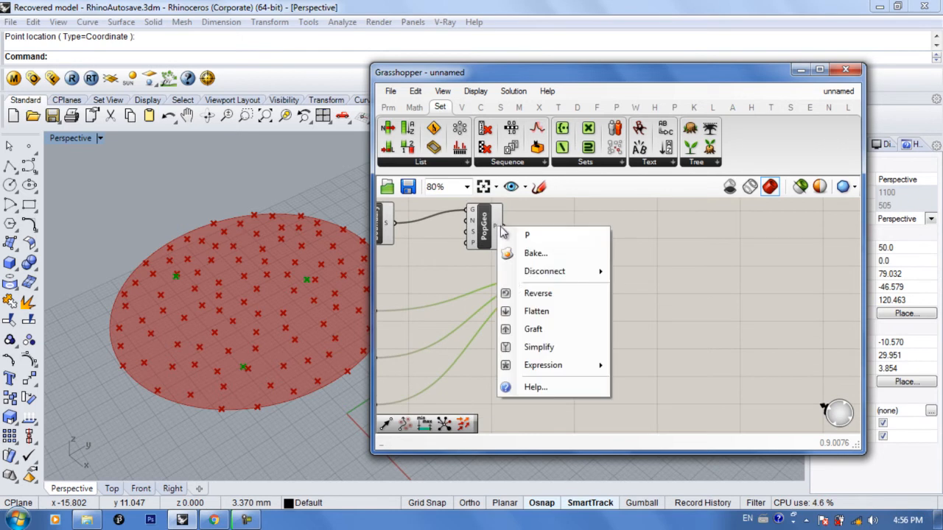
pyautogui.click(508, 311)
pyautogui.moveTo(508, 294); pyautogui.dragTo(507, 313, button='right')
pyautogui.moveTo(493, 266); pyautogui.dragTo(526, 273, button='right')
pyautogui.moveTo(572, 272); pyautogui.dragTo(592, 274)
pyautogui.moveTo(524, 293); pyautogui.dragTo(565, 290, button='right')
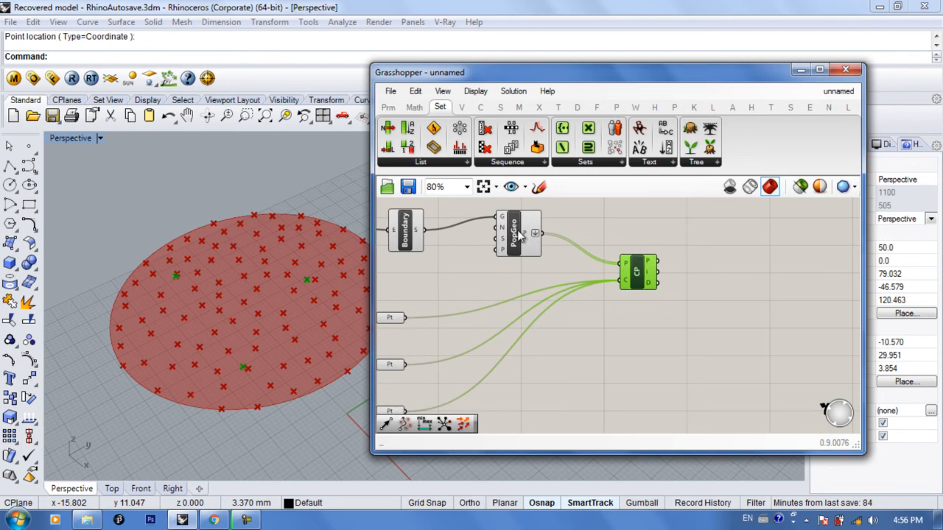
pyautogui.moveTo(538, 246); pyautogui.dragTo(521, 236, button='right')
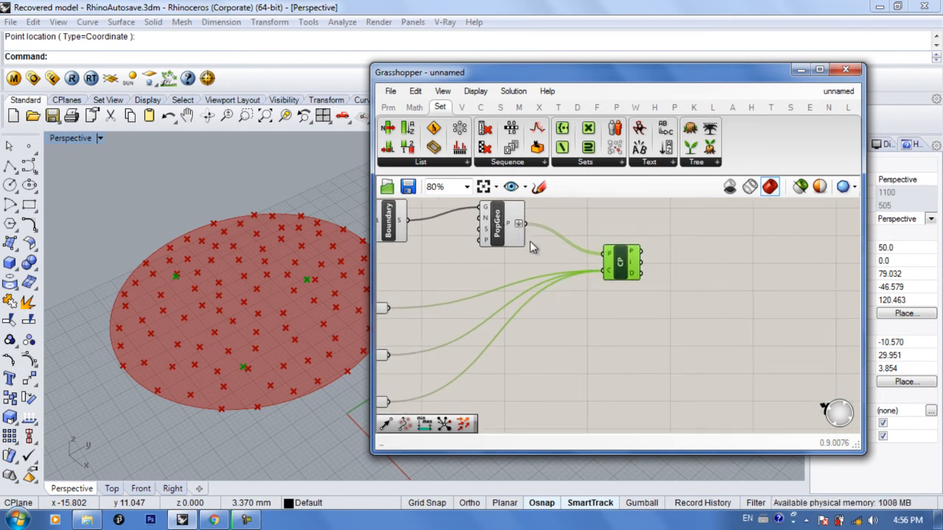
# Add a Spin Force component beside the Point parameters and duplicate it twice to get three stacked components.
pyautogui.scroll(-2, 509, 284)
pyautogui.moveTo(541, 292); pyautogui.dragTo(602, 312, button='right')
pyautogui.click(461, 107)
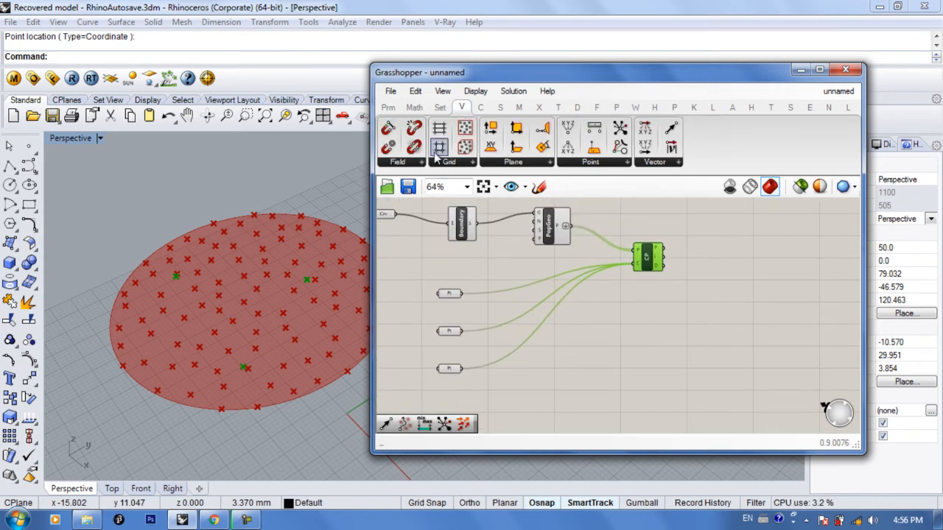
pyautogui.click(406, 165)
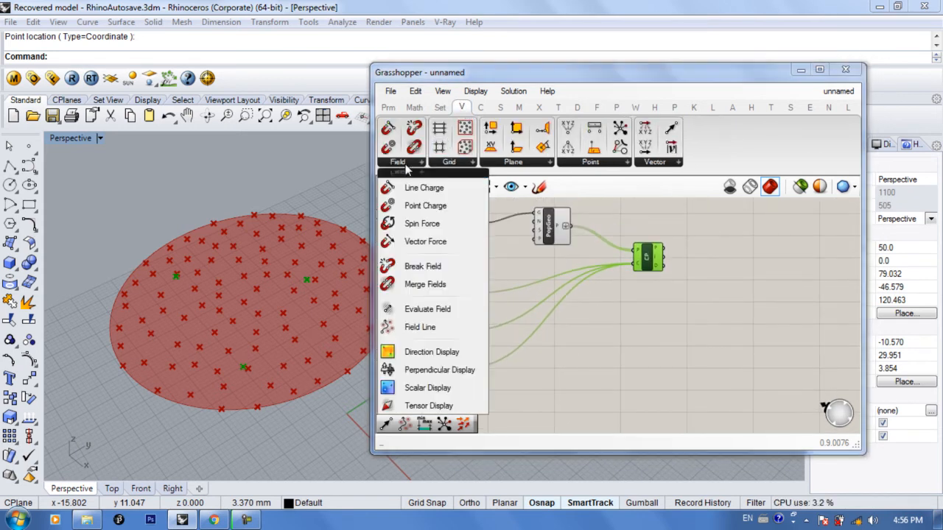
pyautogui.click(423, 224)
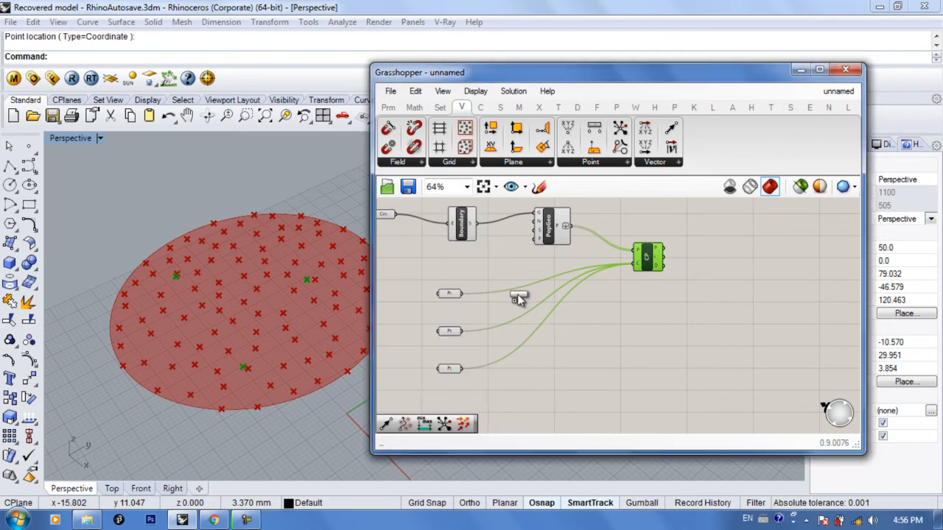
pyautogui.click(567, 331)
pyautogui.moveTo(567, 325); pyautogui.dragTo(568, 291, button='right')
pyautogui.scroll(2, 568, 292)
pyautogui.moveTo(568, 292); pyautogui.dragTo(561, 368)
pyautogui.scroll(-1, 562, 367)
pyautogui.moveTo(562, 366); pyautogui.dragTo(550, 299, button='right')
pyautogui.moveTo(550, 299); pyautogui.dragTo(553, 368)
pyautogui.moveTo(551, 352); pyautogui.dragTo(550, 383, button='right')
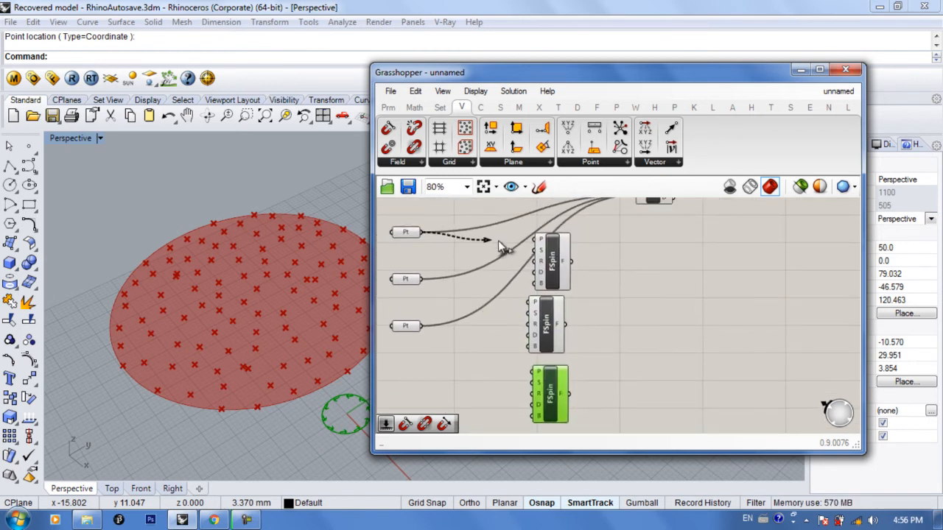
# Connect each Point parameter to the P input of its own Spin Force and move the three parameters farther from them.
pyautogui.moveTo(464, 235); pyautogui.dragTo(536, 238)
pyautogui.moveTo(422, 279); pyautogui.dragTo(531, 304)
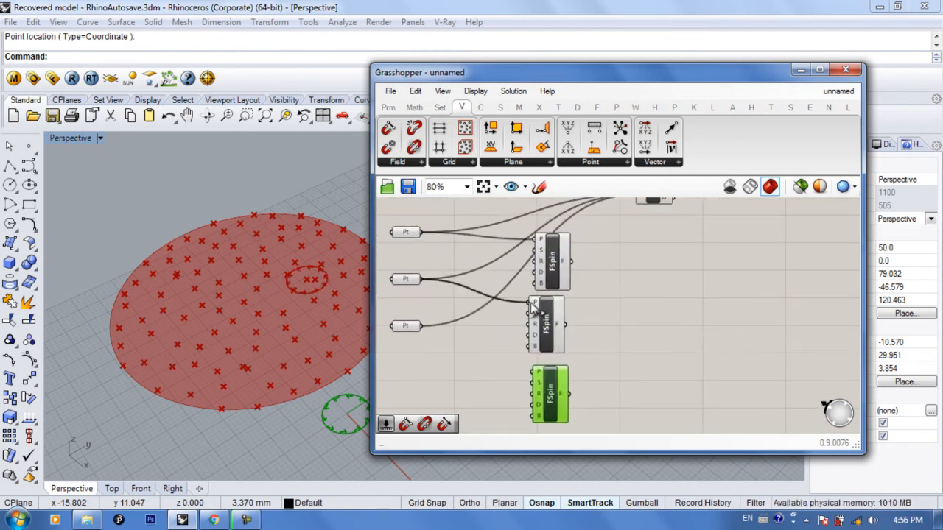
pyautogui.moveTo(421, 325); pyautogui.dragTo(536, 372)
pyautogui.moveTo(411, 221); pyautogui.dragTo(463, 219, button='right')
pyautogui.moveTo(464, 215); pyautogui.dragTo(431, 380)
pyautogui.moveTo(456, 280); pyautogui.dragTo(431, 314)
pyautogui.moveTo(237, 343); pyautogui.dragTo(280, 379, button='right')
pyautogui.scroll(5, 244, 360)
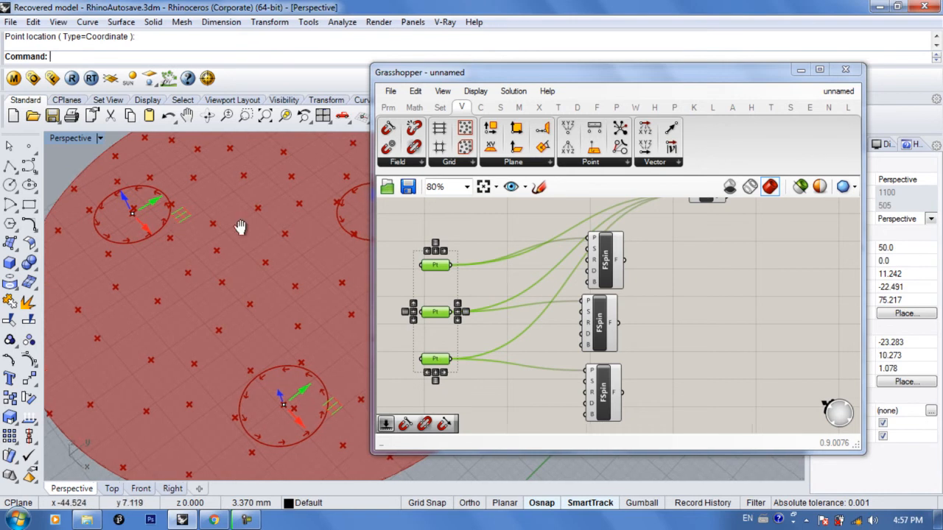
pyautogui.keyDown('shift'); pyautogui.moveTo(288, 228); pyautogui.dragTo(195, 228, button='right'); pyautogui.keyUp('shift')
pyautogui.moveTo(540, 311); pyautogui.dragTo(495, 304, button='right')
pyautogui.scroll(1, 515, 260)
pyautogui.click(514, 258)
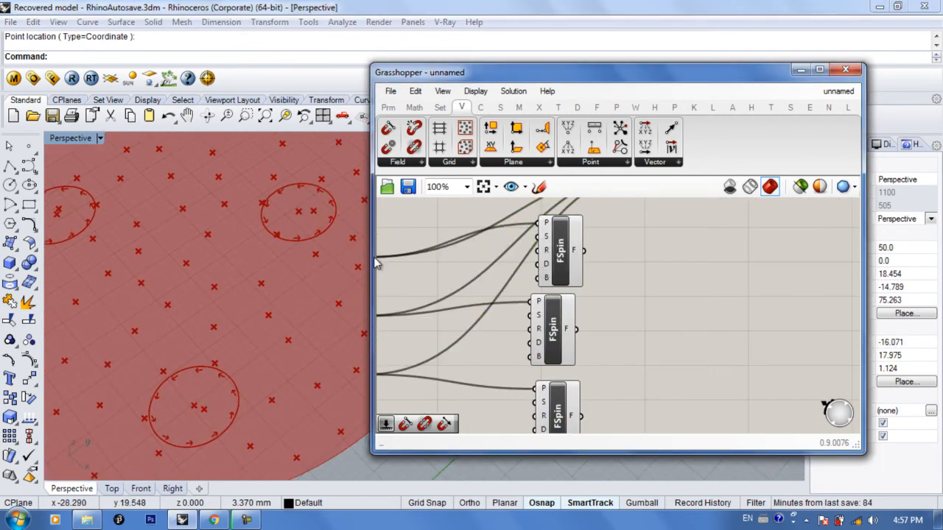
# Add a 20.00 number slider, duplicate it, and connect the pair to the first Spin Force as Strength 27.00 and Radius 20.00.
pyautogui.doubleClick(462, 256)
pyautogui.write('20')
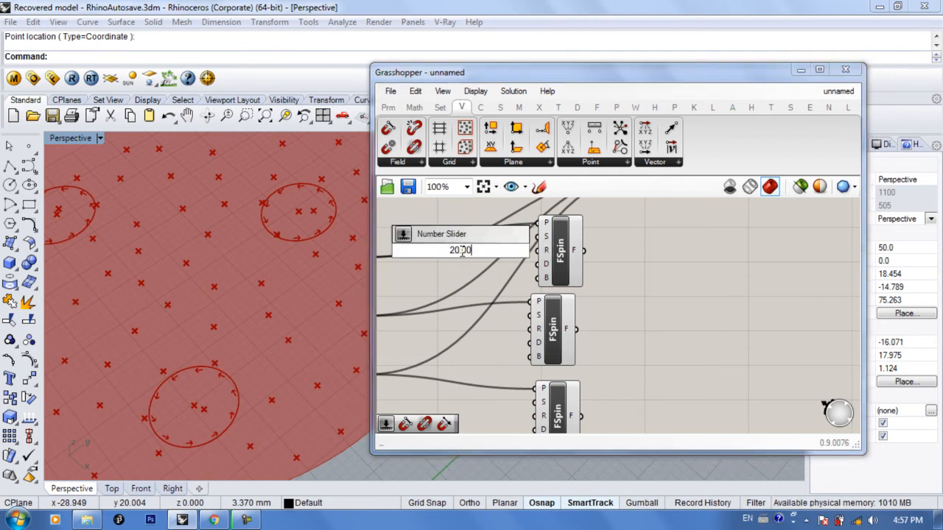
pyautogui.press('Return')
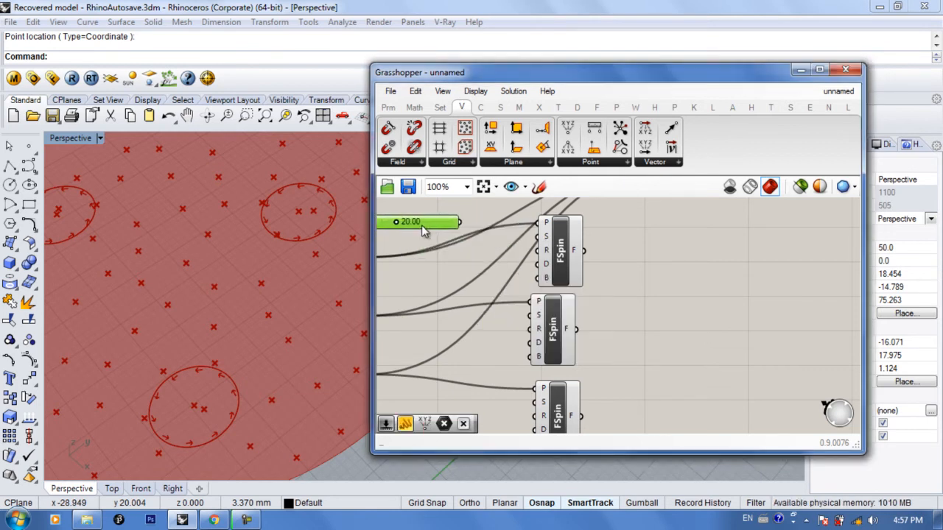
pyautogui.keyDown('alt'); pyautogui.moveTo(427, 273); pyautogui.dragTo(451, 274); pyautogui.keyUp('alt')
pyautogui.moveTo(453, 269); pyautogui.dragTo(456, 258, button='right')
pyautogui.moveTo(458, 238); pyautogui.dragTo(418, 231)
pyautogui.moveTo(503, 234); pyautogui.dragTo(548, 228)
pyautogui.click(552, 236)
pyautogui.moveTo(494, 259); pyautogui.dragTo(591, 246)
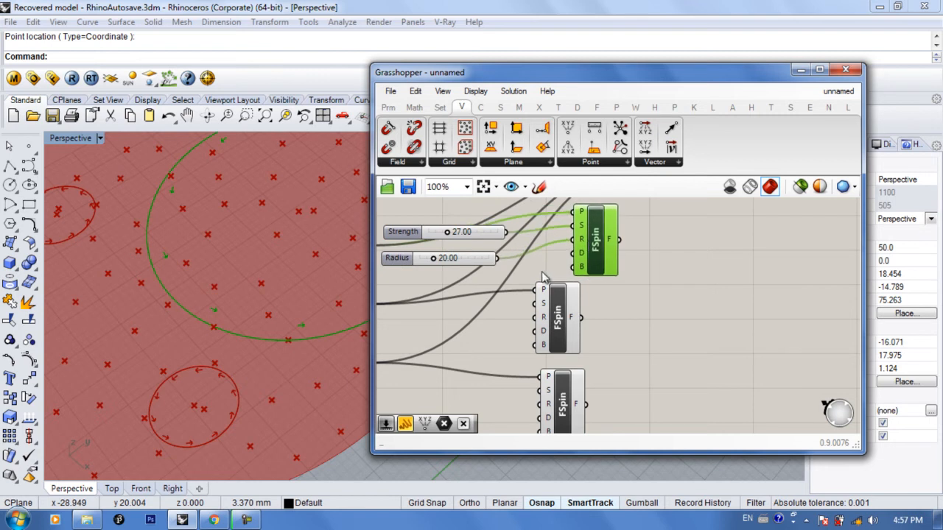
# Set the first Spin Force's Radius slider to 11.00.
pyautogui.moveTo(448, 248); pyautogui.dragTo(477, 229, button='right')
pyautogui.click(458, 224)
pyautogui.moveTo(462, 241); pyautogui.dragTo(455, 239)
# Duplicate the Strength and Radius slider pair twice and connect each copy to the S and R inputs of a remaining Spin Force.
pyautogui.click(463, 215)
pyautogui.keyDown('shift'); pyautogui.click(480, 238); pyautogui.keyUp('shift')
pyautogui.moveTo(490, 254); pyautogui.dragTo(481, 242, button='right')
pyautogui.keyDown('alt'); pyautogui.moveTo(487, 232); pyautogui.dragTo(487, 321); pyautogui.keyUp('alt')
pyautogui.moveTo(527, 291); pyautogui.dragTo(540, 280)
pyautogui.moveTo(518, 319); pyautogui.dragTo(492, 284)
pyautogui.moveTo(484, 302); pyautogui.dragTo(481, 285, button='right')
pyautogui.keyDown('alt'); pyautogui.moveTo(484, 270); pyautogui.dragTo(558, 355); pyautogui.keyUp('alt')
pyautogui.click(690, 361)
# Move the middle and lowest Spin Force components farther from their sliders.
pyautogui.scroll(-2, 630, 343)
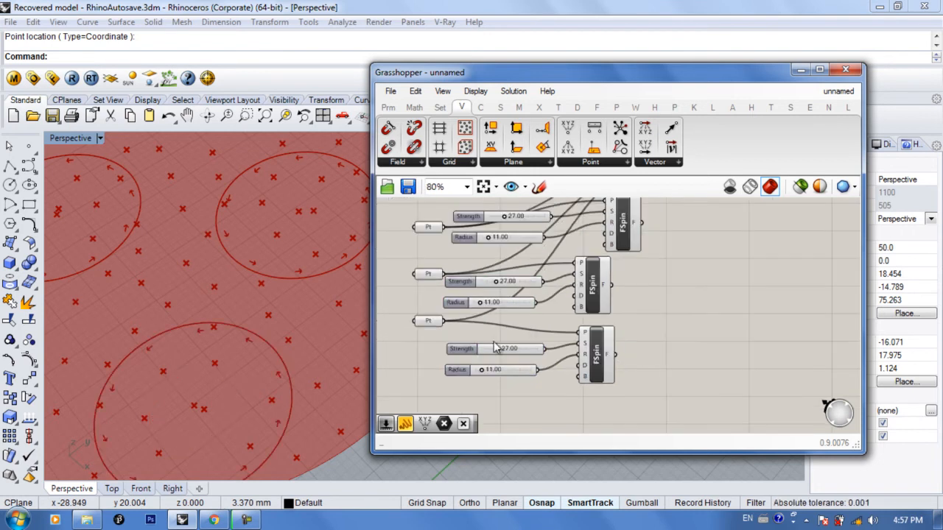
pyautogui.scroll(2, 222, 303)
pyautogui.scroll(-3, 223, 303)
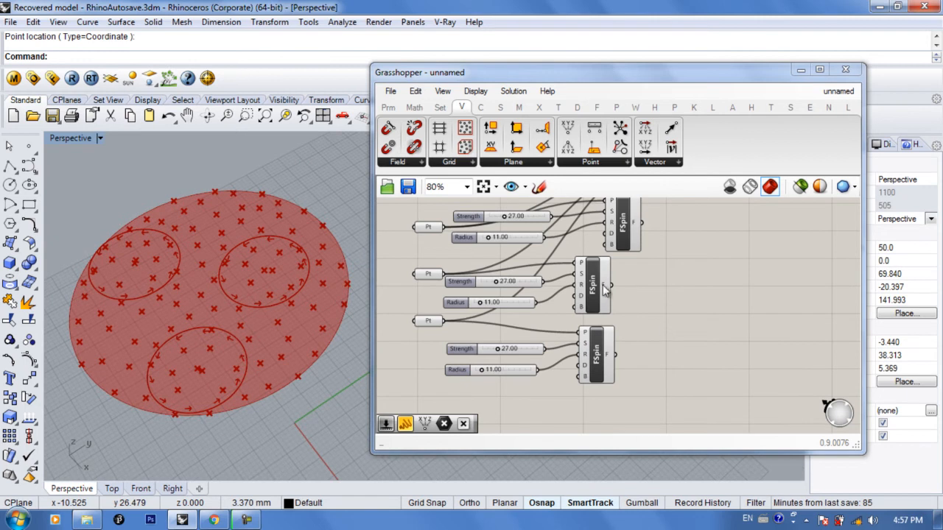
pyautogui.moveTo(600, 295); pyautogui.dragTo(630, 306)
pyautogui.moveTo(607, 342); pyautogui.dragTo(649, 356)
# Add a Merge Fields component and connect the F outputs of all three Spin Force components to its input.
pyautogui.moveTo(724, 291); pyautogui.dragTo(666, 298, button='right')
pyautogui.doubleClick(666, 298)
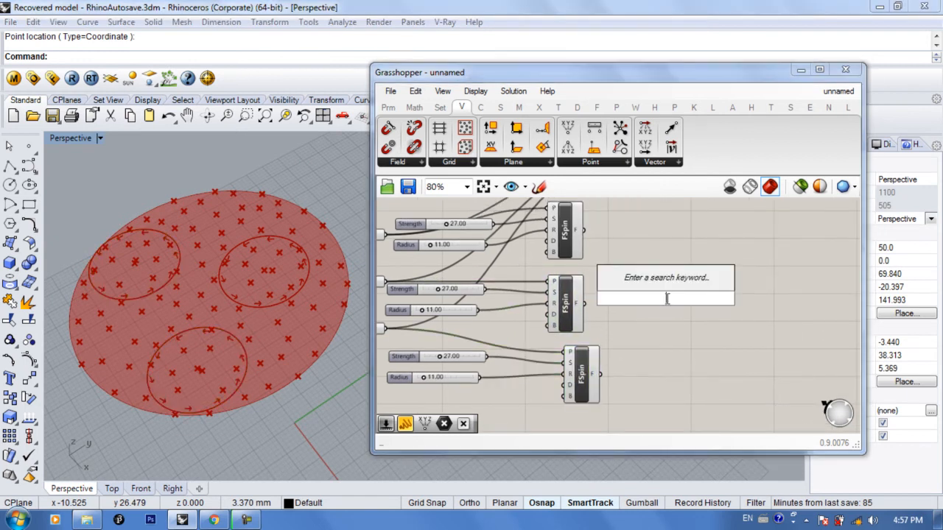
pyautogui.write('merge')
pyautogui.click(669, 280)
pyautogui.moveTo(587, 237); pyautogui.dragTo(558, 246, button='right')
pyautogui.moveTo(556, 247); pyautogui.dragTo(622, 308)
pyautogui.moveTo(556, 313); pyautogui.dragTo(622, 309)
pyautogui.keyDown('shift'); pyautogui.moveTo(572, 385); pyautogui.dragTo(643, 283); pyautogui.keyUp('shift')
# Shift the Closest Point component slightly and add a Field Line component beyond Merge Fields.
pyautogui.moveTo(646, 296); pyautogui.dragTo(548, 375, button='right')
pyautogui.scroll(-1, 548, 375)
pyautogui.moveTo(523, 274)
pyautogui.mouseDown()
pyautogui.moveTo(550, 275)
pyautogui.moveTo(538, 273)
pyautogui.mouseUp()
pyautogui.click(545, 349)
pyautogui.moveTo(593, 358); pyautogui.dragTo(601, 339, button='right')
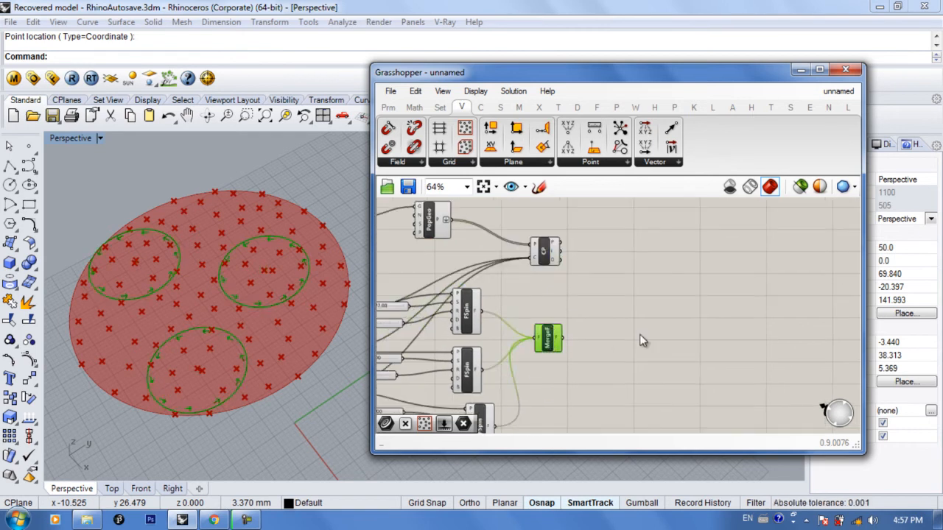
pyautogui.doubleClick(640, 334)
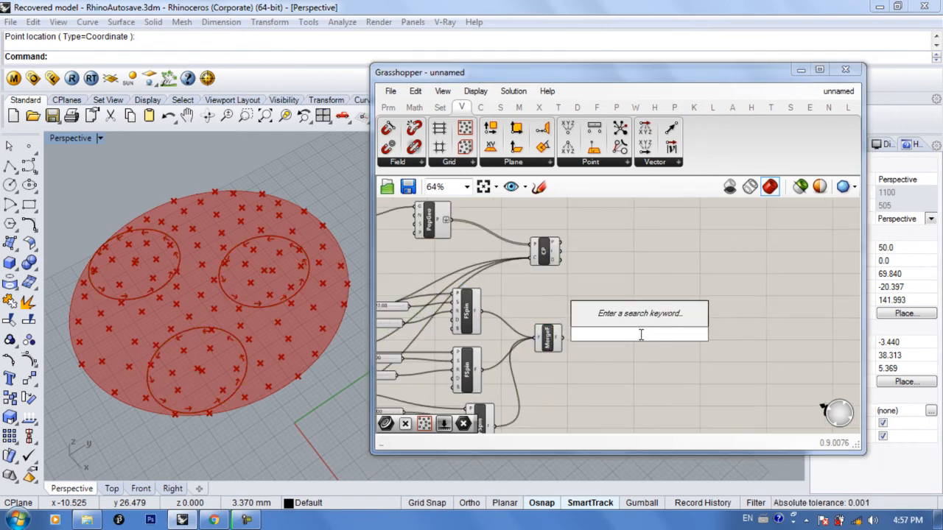
pyautogui.write('line field')
pyautogui.press('Return')
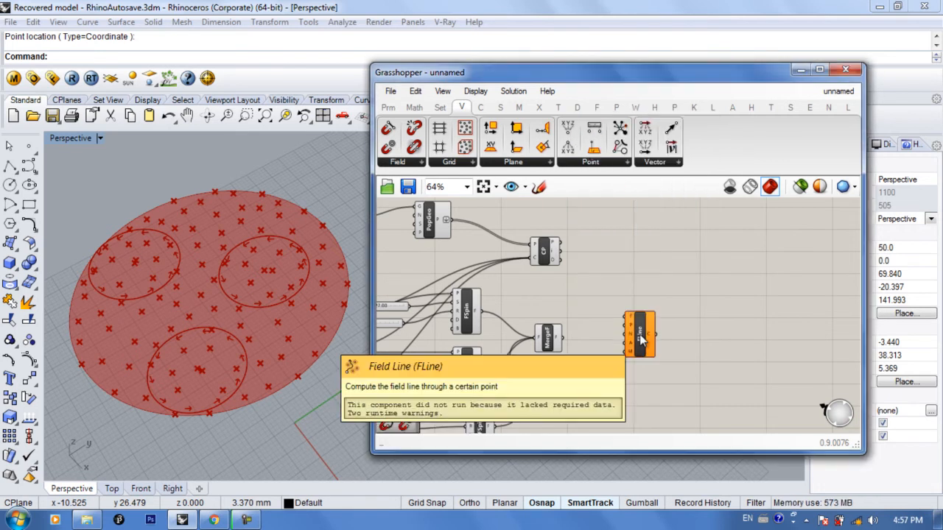
# Connect the populated points to the Field Line's P input and the merged field to its F input.
pyautogui.moveTo(592, 337)
pyautogui.mouseDown(button='right')
pyautogui.moveTo(556, 329)
pyautogui.moveTo(602, 328)
pyautogui.mouseUp(button='right')
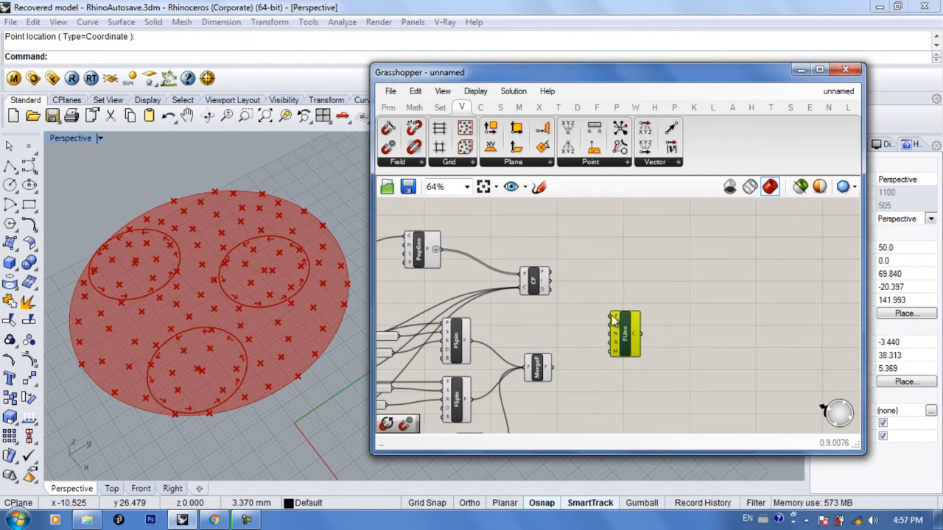
pyautogui.moveTo(619, 325); pyautogui.dragTo(437, 249)
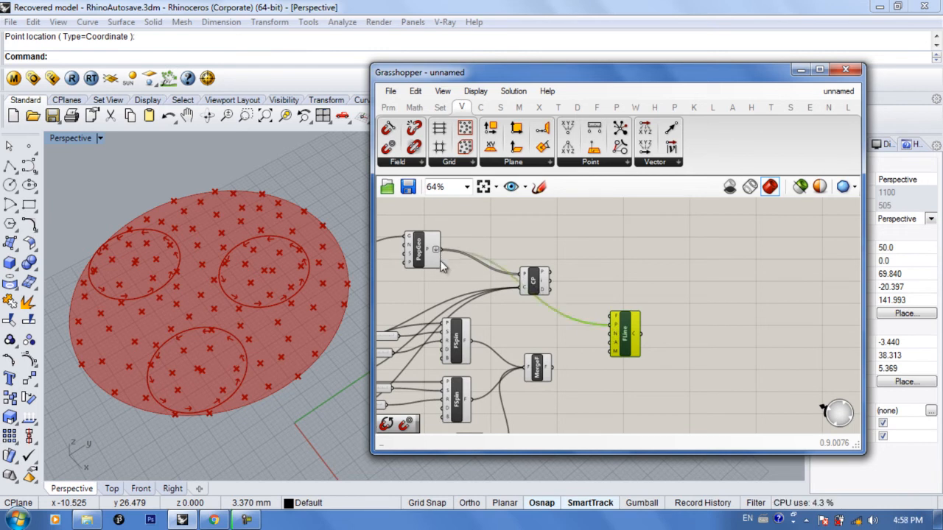
pyautogui.moveTo(510, 275); pyautogui.dragTo(510, 243, button='right')
pyautogui.moveTo(531, 256); pyautogui.dragTo(532, 245)
pyautogui.moveTo(580, 332); pyautogui.dragTo(640, 288)
pyautogui.moveTo(285, 342); pyautogui.dragTo(204, 263, button='right')
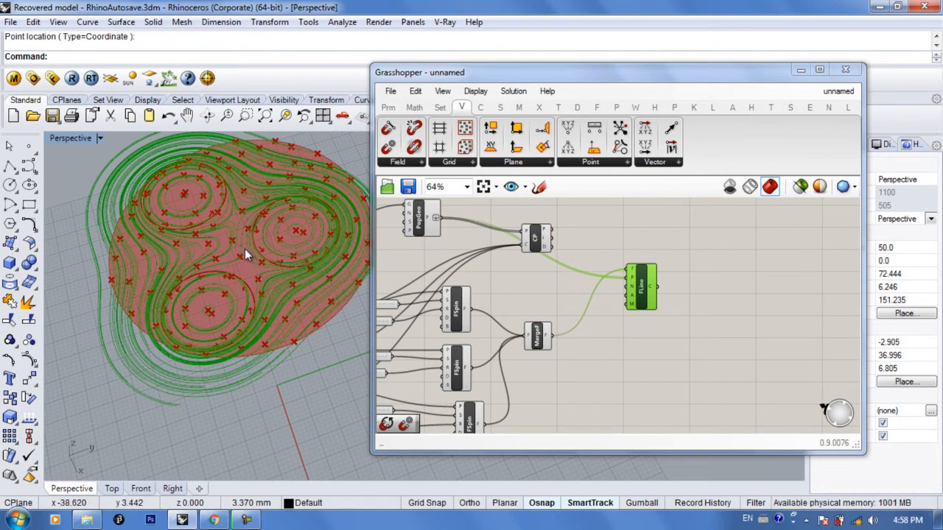
pyautogui.moveTo(242, 239); pyautogui.dragTo(252, 214, button='right')
# Turn off the viewport preview of the Merge Fields component.
pyautogui.moveTo(599, 349); pyautogui.dragTo(637, 311, button='right')
pyautogui.moveTo(579, 304); pyautogui.dragTo(587, 307)
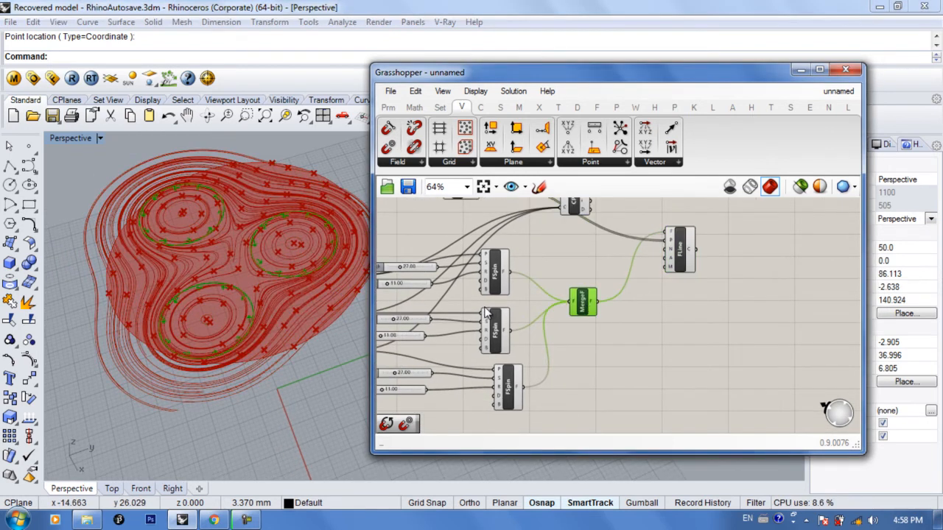
pyautogui.moveTo(486, 305); pyautogui.dragTo(504, 296, button='right')
pyautogui.middleClick(598, 289)
pyautogui.middleClick(601, 292)
pyautogui.click(639, 249)
# Turn off the viewport preview of each of the three Spin Force components.
pyautogui.moveTo(558, 256); pyautogui.dragTo(578, 262, button='right')
pyautogui.click(536, 269)
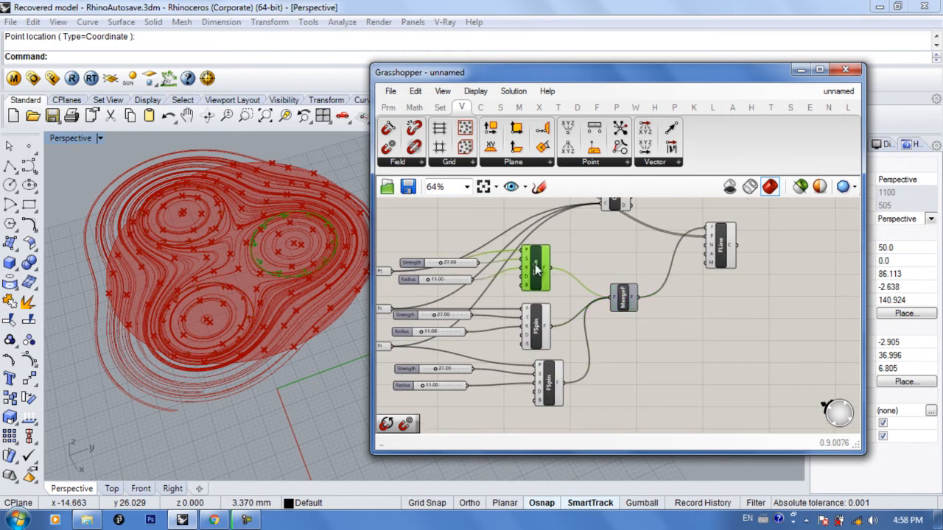
pyautogui.middleClick(535, 270)
pyautogui.click(578, 229)
pyautogui.click(542, 324)
pyautogui.middleClick(541, 322)
pyautogui.click(587, 279)
pyautogui.click(549, 397)
pyautogui.middleClick(548, 398)
pyautogui.click(591, 353)
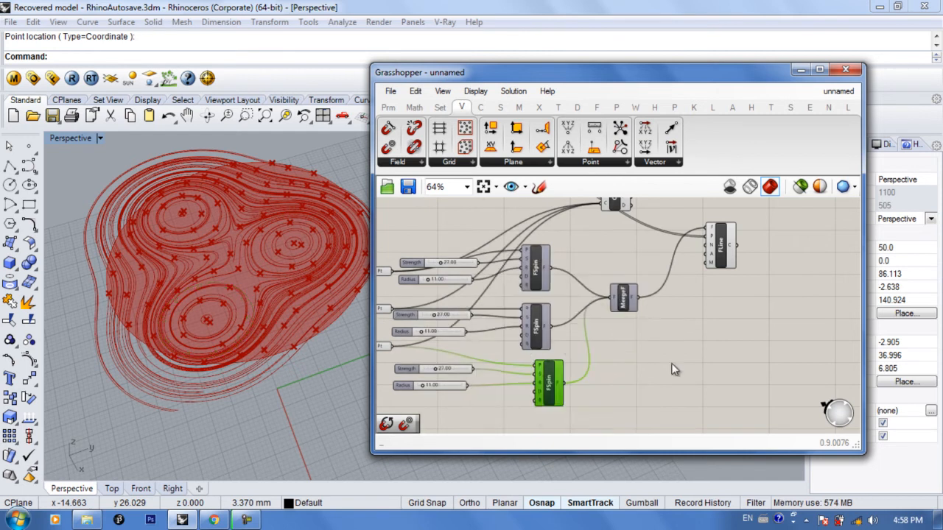
# Move the Field Line component farther from Merge Fields and reposition Closest Point above the wires.
pyautogui.moveTo(626, 372); pyautogui.dragTo(586, 393, button='right')
pyautogui.moveTo(676, 270); pyautogui.dragTo(705, 268)
pyautogui.moveTo(635, 286); pyautogui.dragTo(645, 321, button='right')
pyautogui.moveTo(608, 270); pyautogui.dragTo(612, 238)
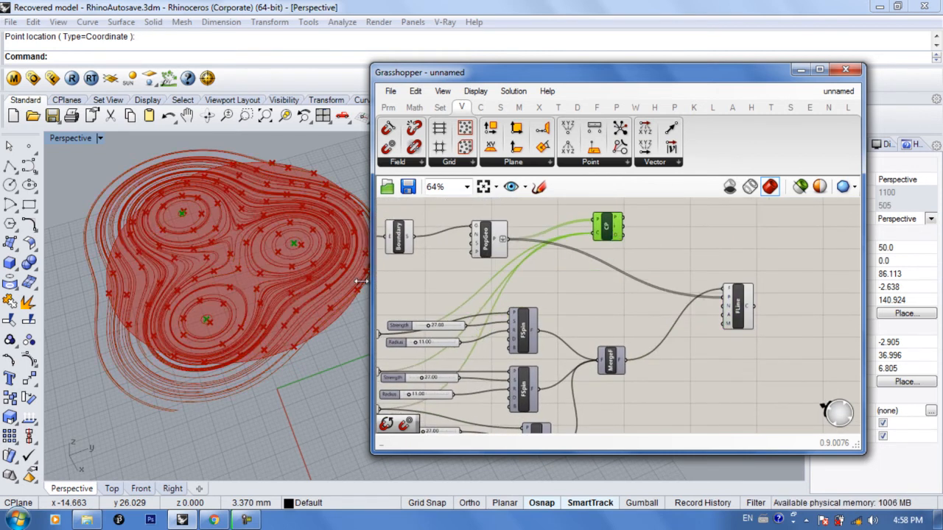
pyautogui.scroll(4, 312, 319)
pyautogui.scroll(2, 291, 348)
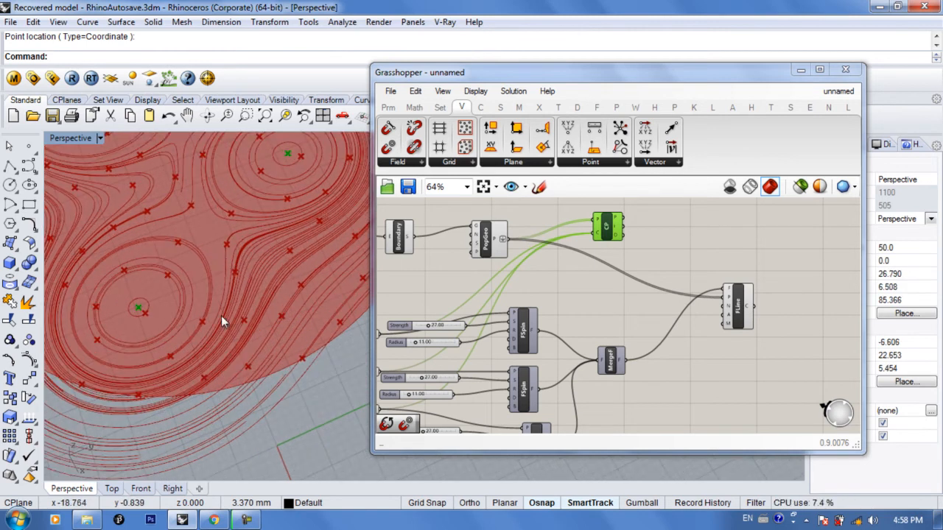
# Connect the Closest Point's Distance output to the Field Line's Steps (N) input.
pyautogui.moveTo(616, 245); pyautogui.dragTo(550, 237, button='right')
pyautogui.moveTo(551, 230); pyautogui.dragTo(545, 237)
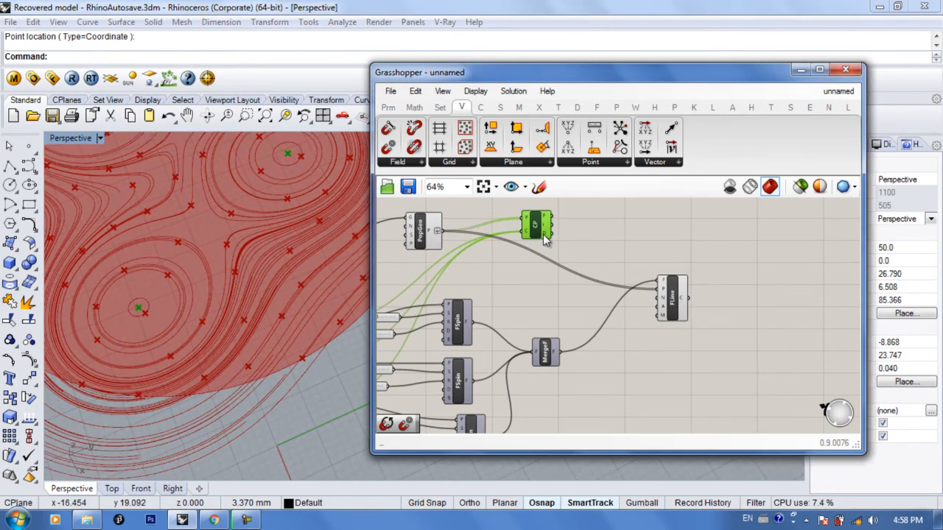
pyautogui.moveTo(545, 235)
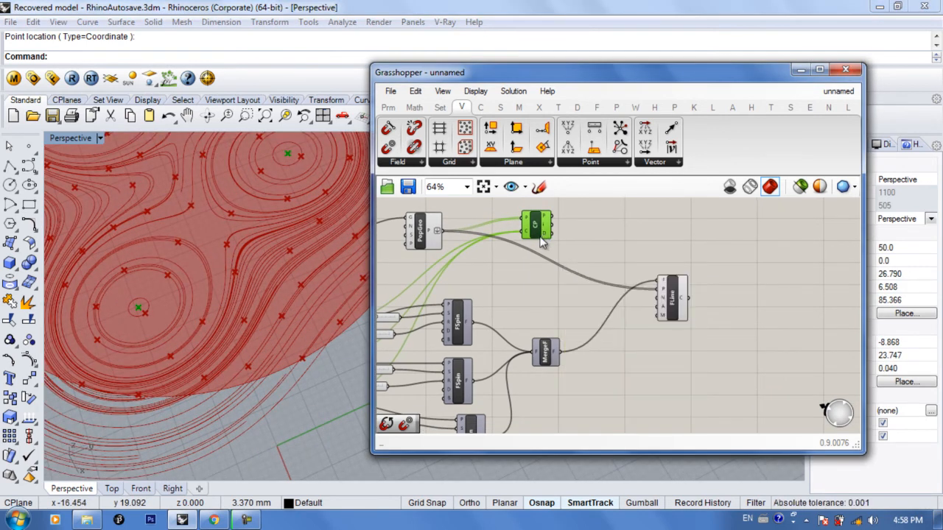
pyautogui.moveTo(554, 235); pyautogui.dragTo(661, 294)
# Examine the field lines across the circular surface and the values reaching the Field Line's Steps (N) input.
pyautogui.scroll(5, 256, 292)
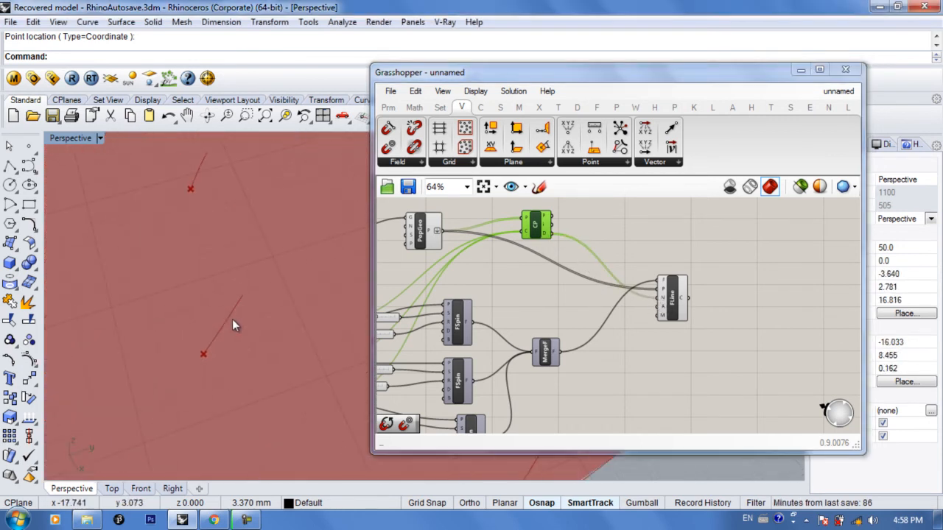
pyautogui.scroll(-2, 225, 333)
pyautogui.scroll(-3, 229, 329)
pyautogui.scroll(3, 232, 297)
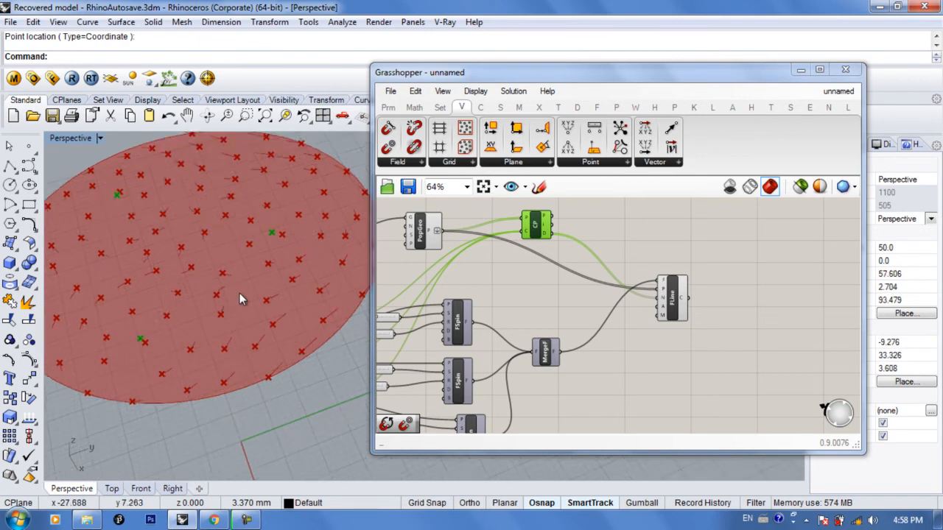
pyautogui.moveTo(215, 234)
pyautogui.mouseDown(button='right')
pyautogui.moveTo(212, 242)
pyautogui.moveTo(211, 231)
pyautogui.mouseUp(button='right')
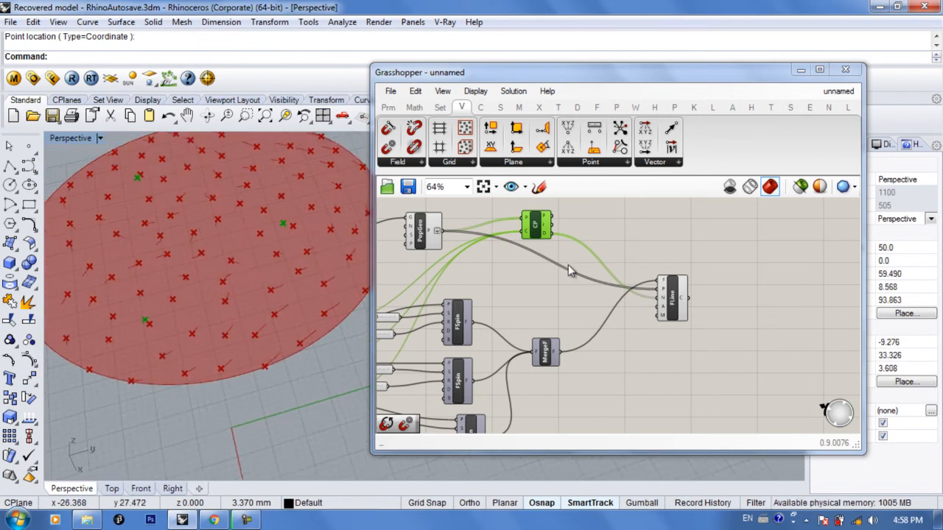
pyautogui.moveTo(574, 262); pyautogui.dragTo(534, 258, button='right')
pyautogui.click(645, 287)
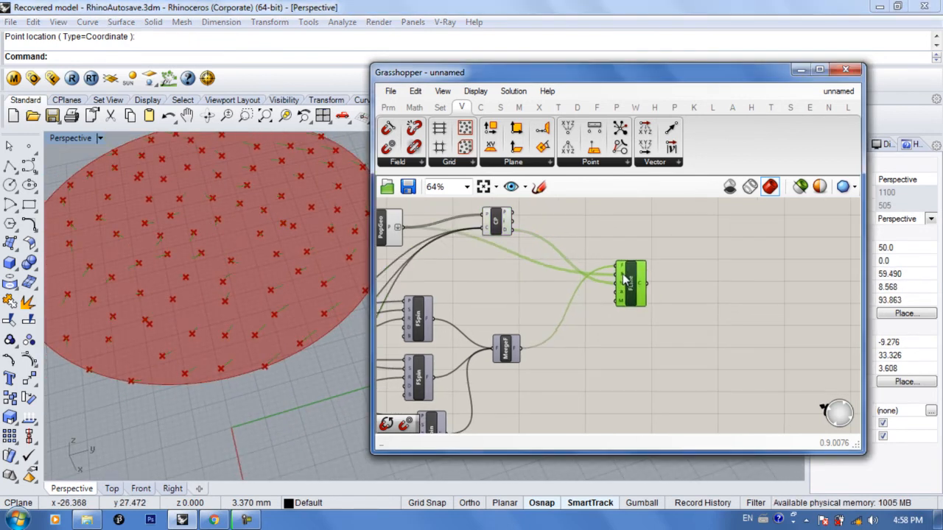
pyautogui.scroll(1, 621, 313)
pyautogui.moveTo(624, 286)
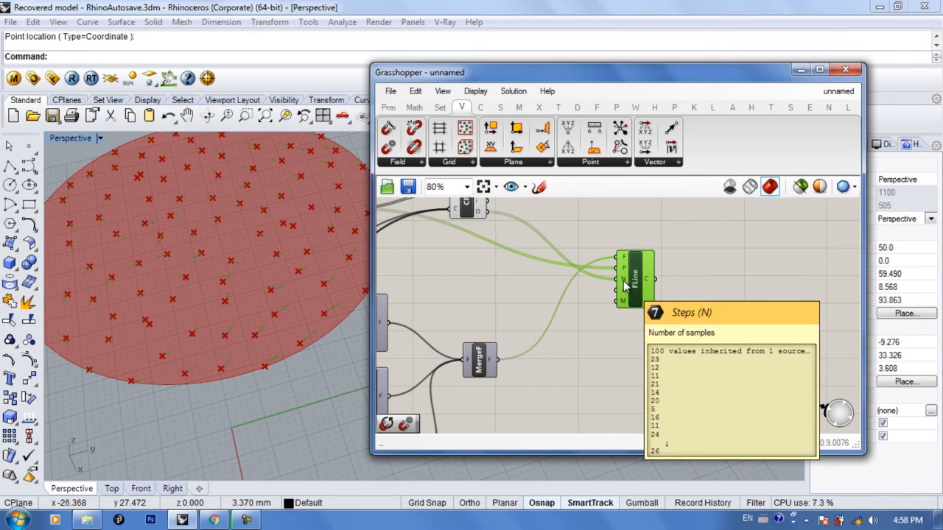
# Add a Multiplication component beside Closest Point, with the Distance output as its A input.
pyautogui.moveTo(584, 276); pyautogui.dragTo(590, 293, button='right')
pyautogui.moveTo(483, 224); pyautogui.dragTo(504, 225)
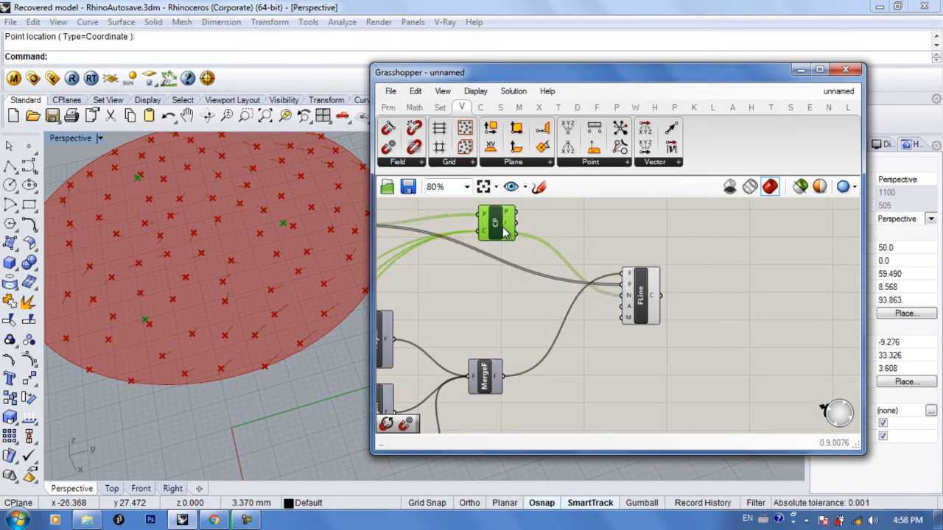
pyautogui.doubleClick(556, 236)
pyautogui.write('*')
pyautogui.press('Return')
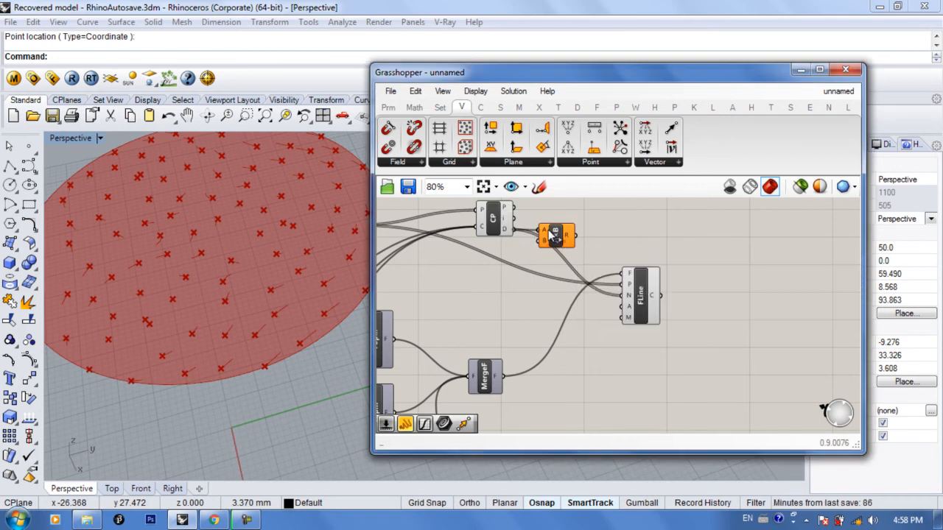
pyautogui.moveTo(557, 234); pyautogui.dragTo(576, 241)
pyautogui.moveTo(510, 230)
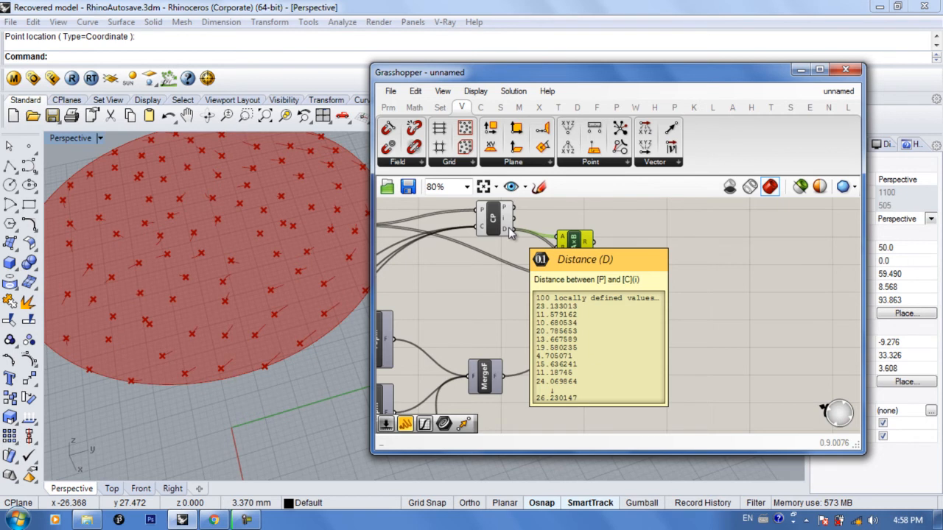
pyautogui.moveTo(568, 248); pyautogui.dragTo(546, 237, button='right')
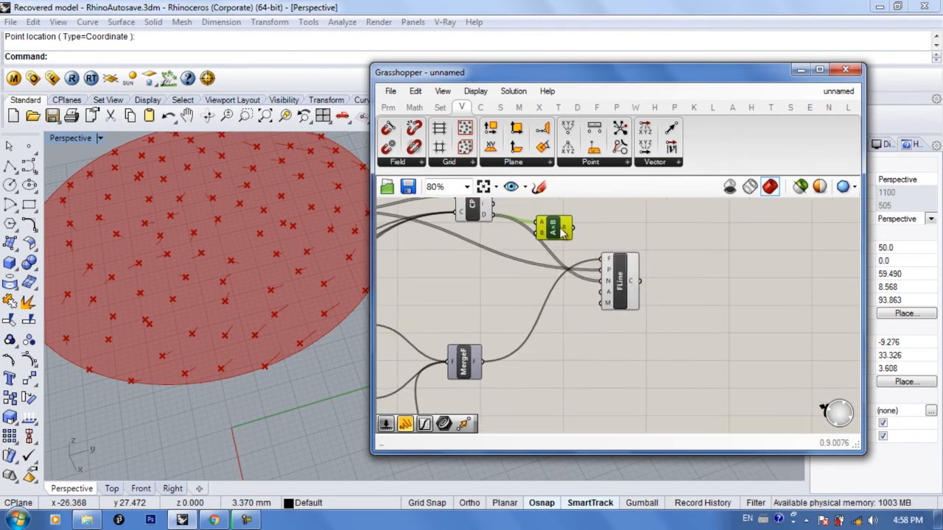
# Add a number slider of 50 as the Multiplication's B input and connect the result to the Field Line's Steps (N) input.
pyautogui.doubleClick(470, 264)
pyautogui.write('50')
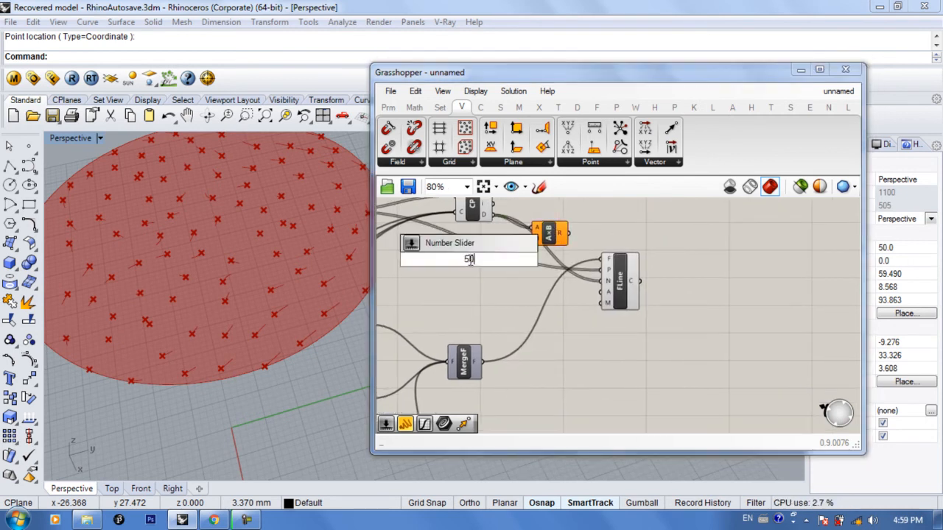
pyautogui.press('Return')
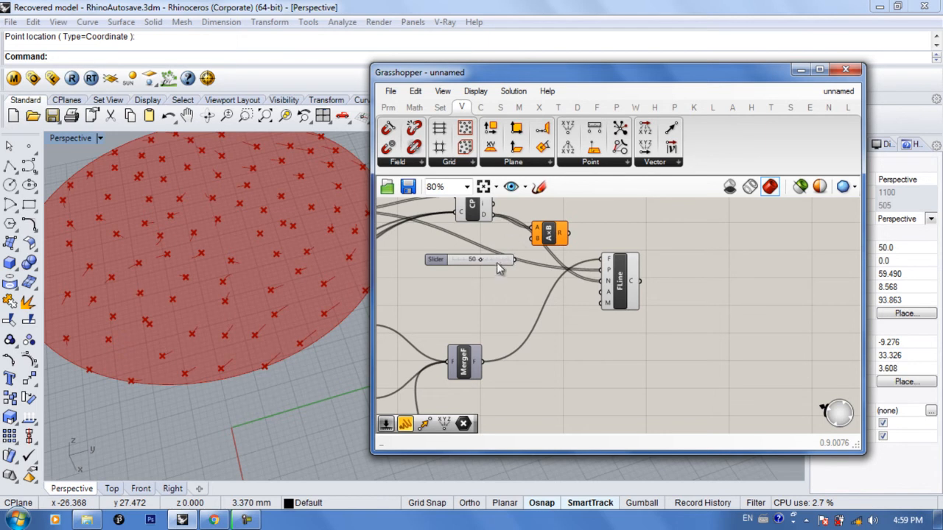
pyautogui.moveTo(518, 260); pyautogui.dragTo(667, 286)
pyautogui.scroll(3, 541, 279)
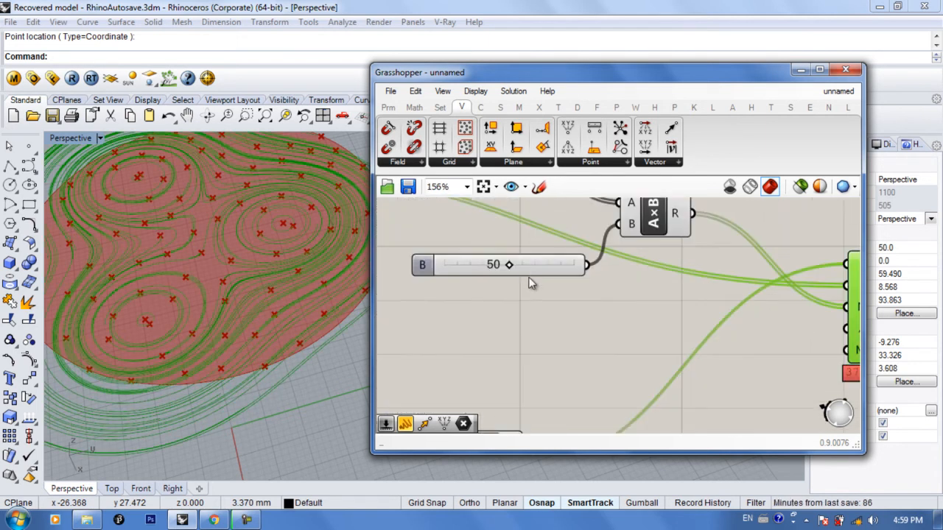
# Set the Multiplication's B slider to 62.
pyautogui.moveTo(510, 265)
pyautogui.mouseDown()
pyautogui.moveTo(543, 267)
pyautogui.moveTo(477, 269)
pyautogui.moveTo(532, 267)
pyautogui.moveTo(516, 267)
pyautogui.moveTo(524, 268)
pyautogui.mouseUp()
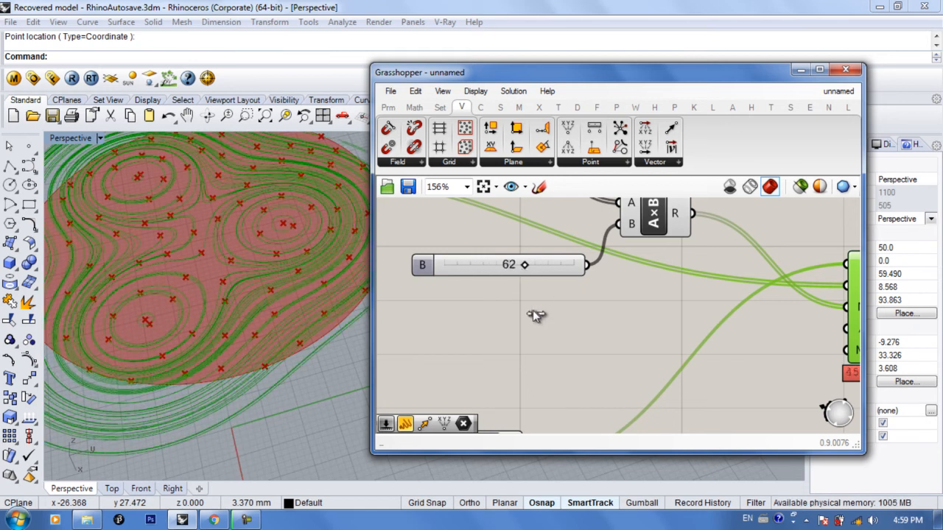
pyautogui.scroll(-2, 533, 310)
pyautogui.click(522, 309)
# Reposition the third spin point on the circular surface towards its nearest edge.
pyautogui.scroll(-3, 520, 319)
pyautogui.moveTo(555, 286); pyautogui.dragTo(622, 263, button='right')
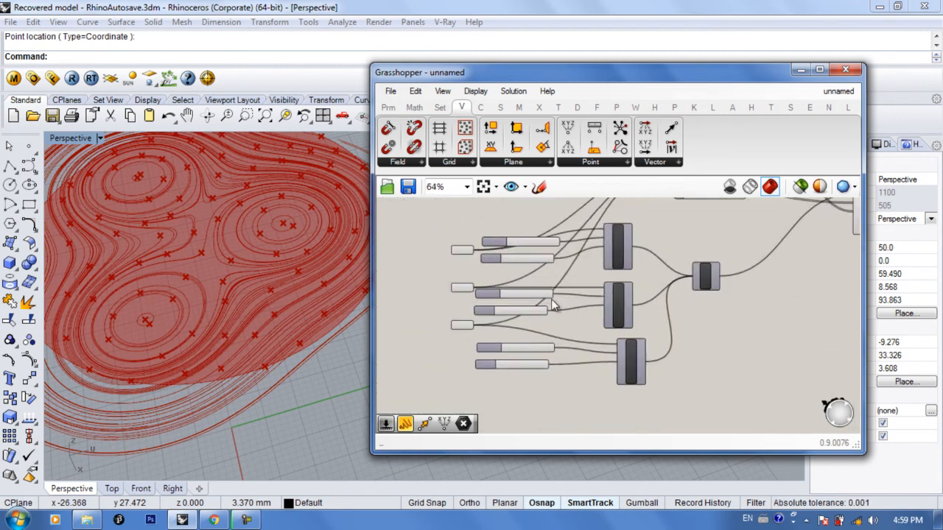
pyautogui.scroll(3, 554, 299)
pyautogui.click(416, 223)
pyautogui.click(413, 282)
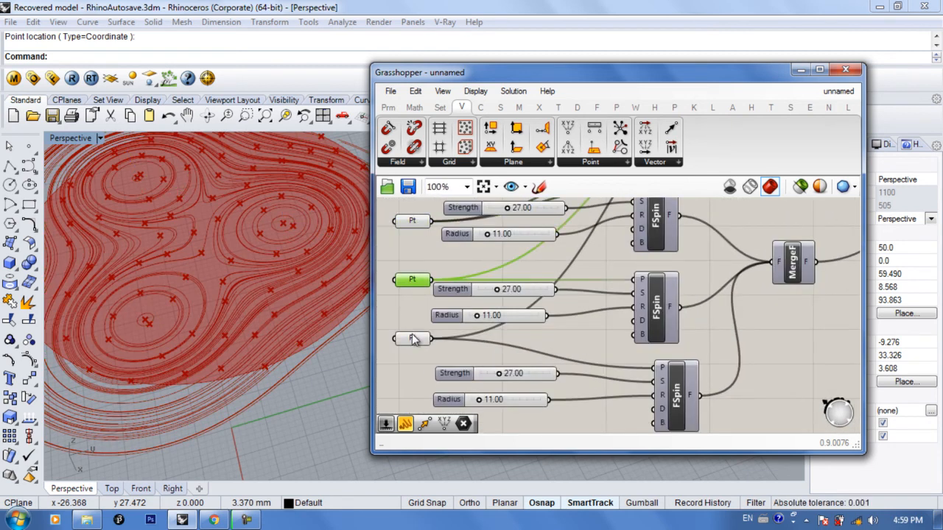
pyautogui.click(412, 338)
pyautogui.scroll(3, 228, 285)
pyautogui.scroll(2, 188, 340)
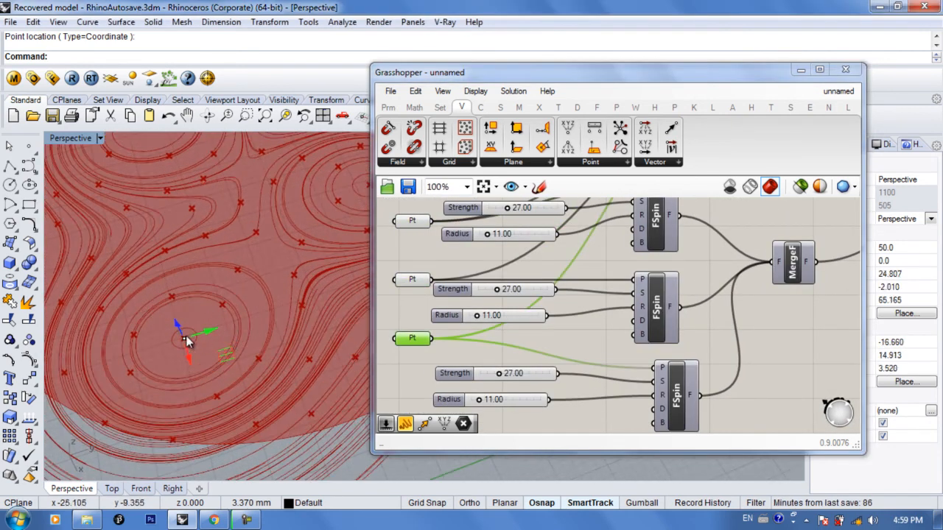
pyautogui.moveTo(182, 273); pyautogui.dragTo(182, 271)
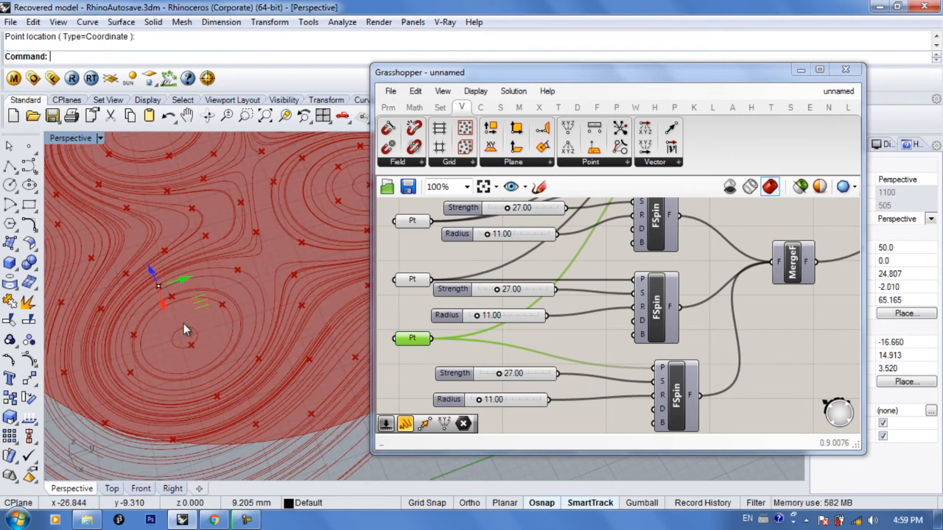
# Undo the recent drag, circle creation and deletion operations in Rhino to bring back the earlier circle.
pyautogui.hotkey('ctrl', 'z')
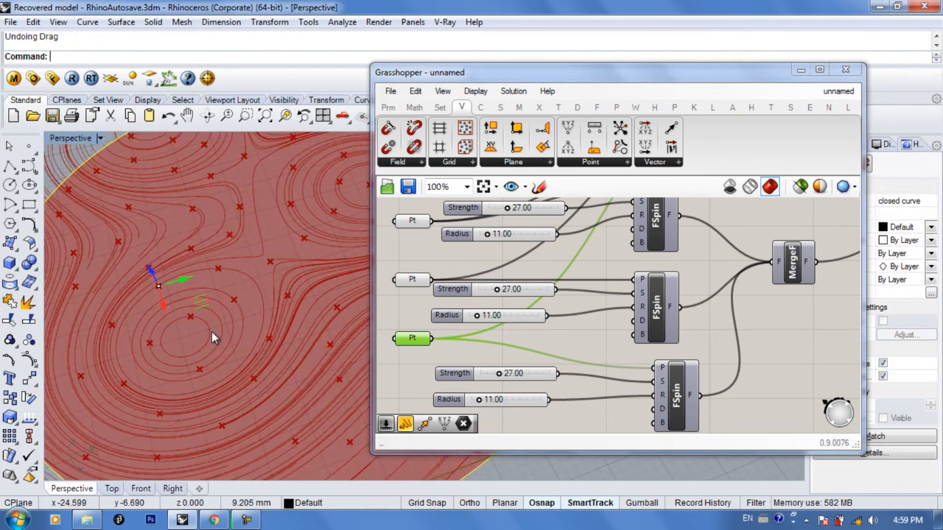
pyautogui.moveTo(414, 340); pyautogui.dragTo(407, 352)
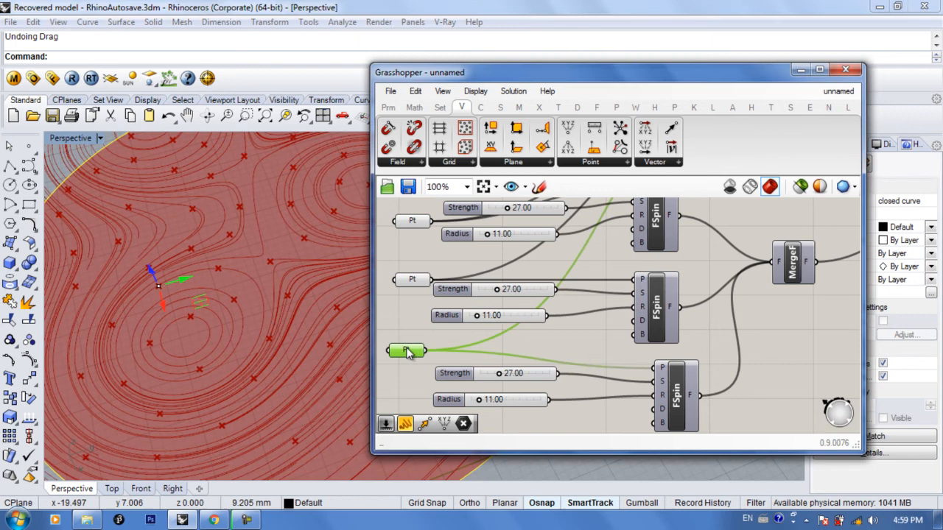
pyautogui.click(163, 296)
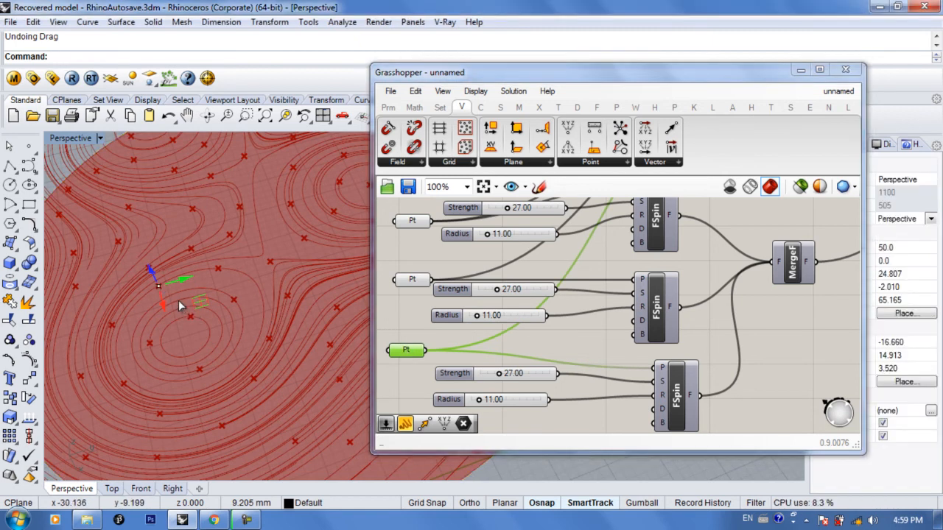
pyautogui.hotkey('ctrl', 'z')
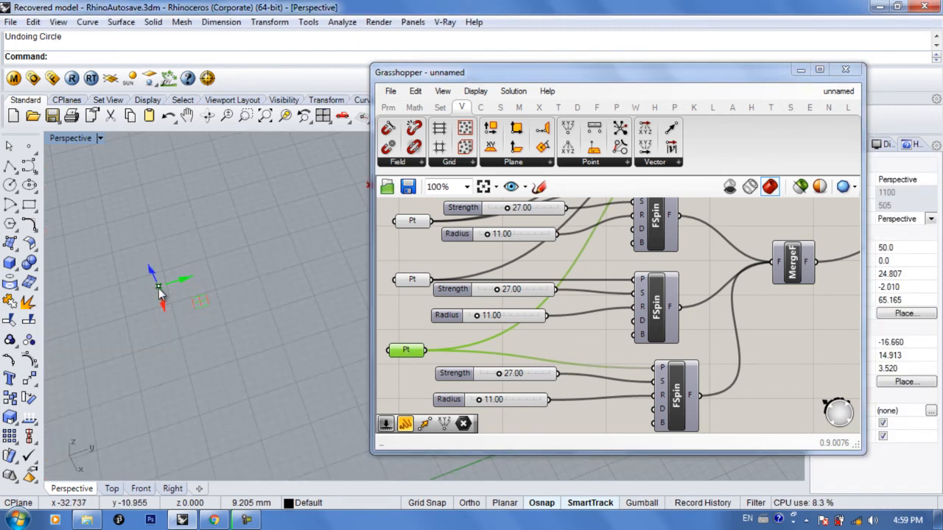
pyautogui.scroll(-4, 194, 332)
pyautogui.moveTo(195, 335); pyautogui.dragTo(196, 261, button='right')
pyautogui.hotkey('ctrl', 'z')
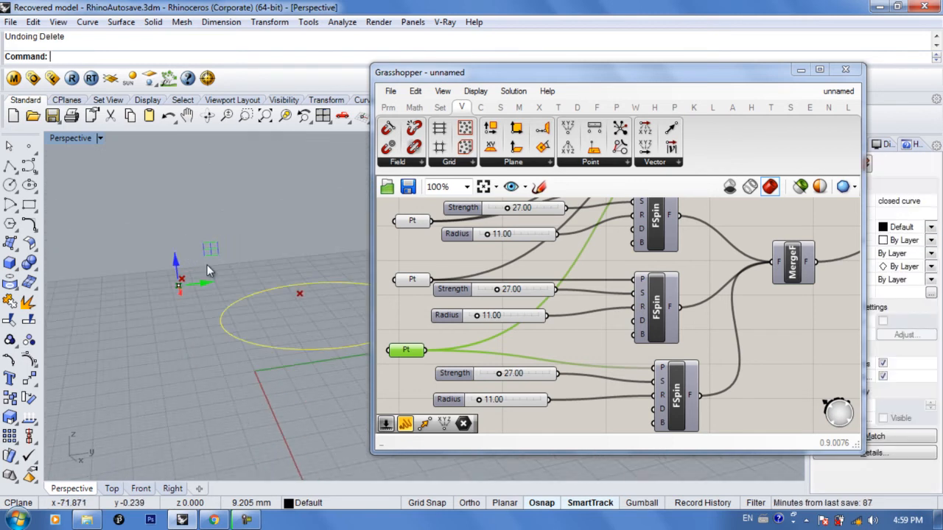
pyautogui.hotkey('ctrl', 'z')
pyautogui.hotkey('ctrl', 'z')
pyautogui.moveTo(214, 268); pyautogui.dragTo(246, 305, button='right')
# Set the restored circle as the single curve of the Crv parameter.
pyautogui.moveTo(555, 258); pyautogui.dragTo(556, 321, button='right')
pyautogui.scroll(-3, 558, 315)
pyautogui.scroll(3, 454, 221)
pyautogui.rightClick(468, 242)
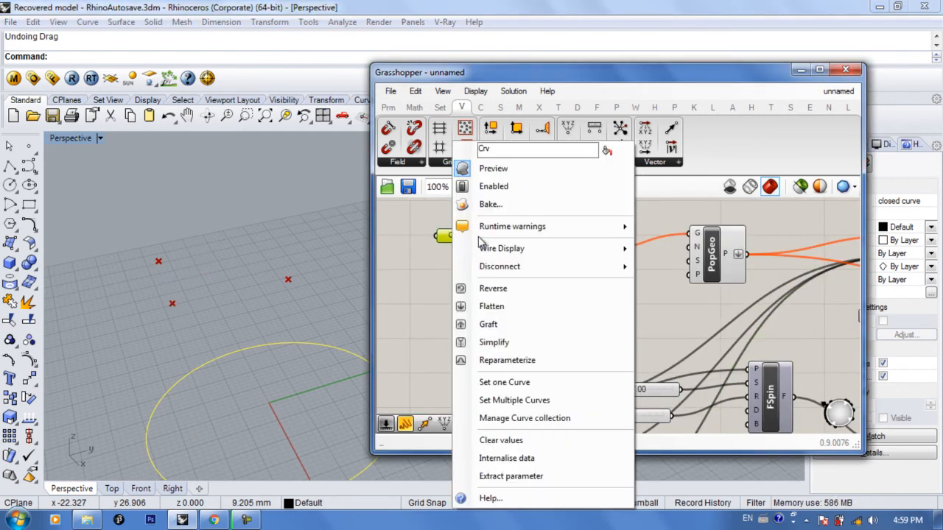
pyautogui.click(464, 387)
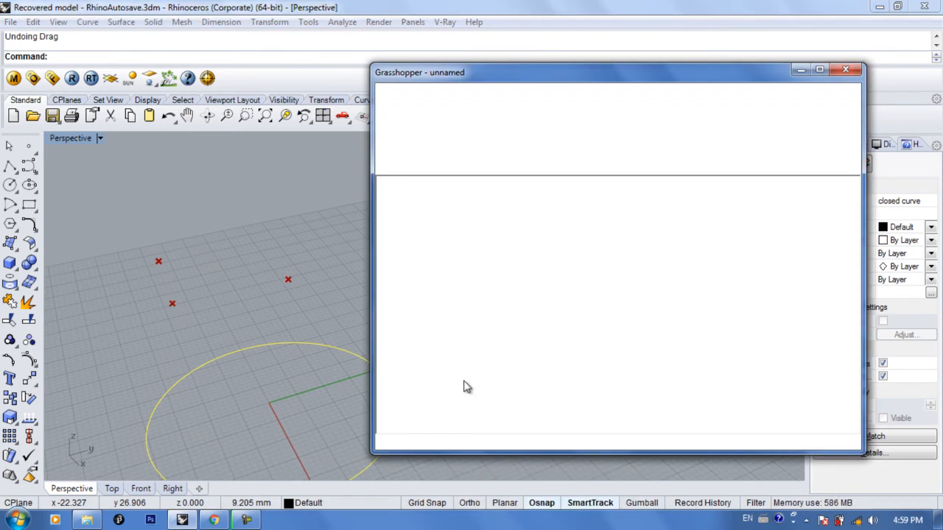
pyautogui.click(330, 346)
# In the Top view, move the first spin point into the upper part of the circular surface.
pyautogui.moveTo(314, 324); pyautogui.dragTo(241, 302, button='right')
pyautogui.click(111, 489)
pyautogui.scroll(-2, 201, 374)
pyautogui.moveTo(232, 377); pyautogui.dragTo(197, 379, button='right')
pyautogui.scroll(4, 197, 379)
pyautogui.moveTo(273, 334); pyautogui.dragTo(138, 329)
pyautogui.click(211, 377)
pyautogui.moveTo(533, 377); pyautogui.dragTo(546, 307, button='right')
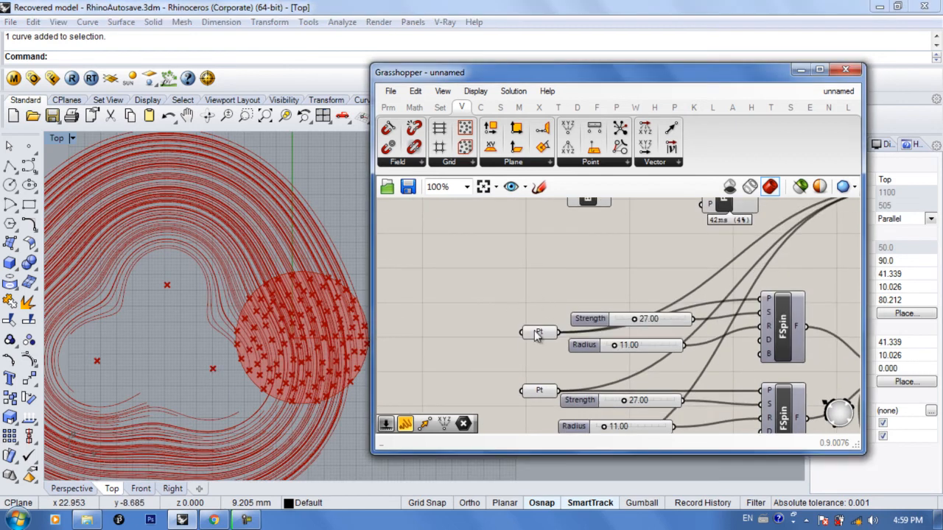
pyautogui.click(534, 329)
pyautogui.moveTo(525, 359); pyautogui.dragTo(496, 305, button='right')
pyautogui.moveTo(169, 285); pyautogui.dragTo(277, 298)
pyautogui.moveTo(218, 319); pyautogui.dragTo(289, 291)
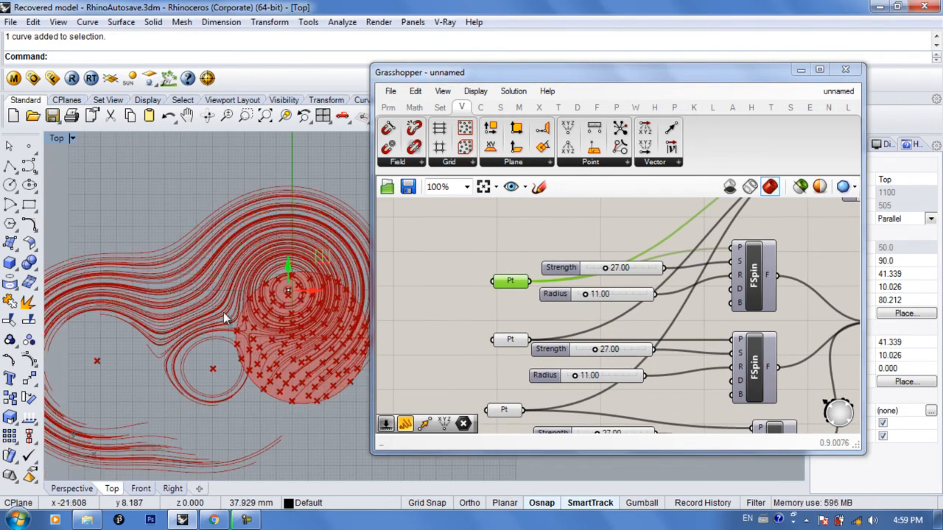
# Move the second spin point into the right-hand part of the circular surface.
pyautogui.moveTo(481, 362); pyautogui.dragTo(472, 330, button='right')
pyautogui.click(500, 308)
pyautogui.click(98, 360)
pyautogui.moveTo(315, 358); pyautogui.dragTo(334, 332)
pyautogui.moveTo(244, 344); pyautogui.dragTo(195, 324, button='right')
pyautogui.scroll(4, 239, 340)
# Move the third spin point into the lower part of the circular surface.
pyautogui.moveTo(501, 375); pyautogui.dragTo(468, 311, button='right')
pyautogui.click(469, 312)
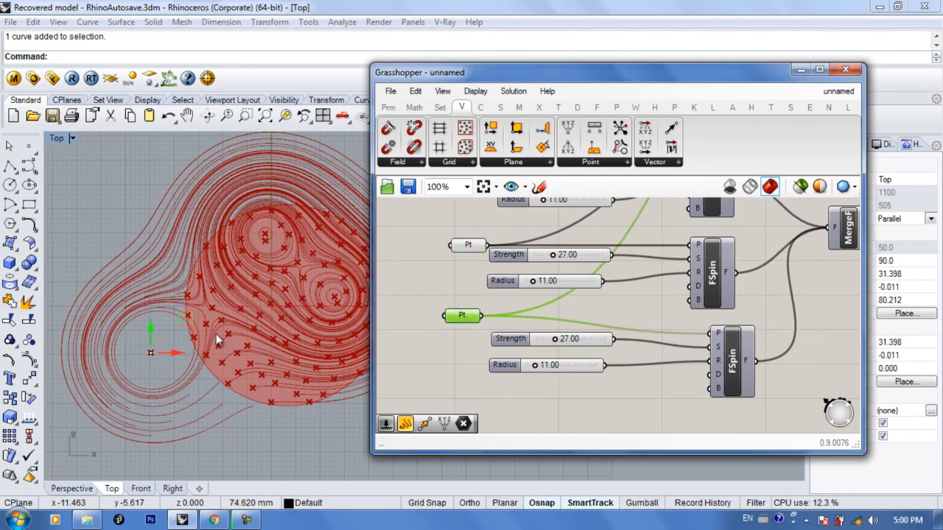
pyautogui.moveTo(155, 350); pyautogui.dragTo(268, 343)
pyautogui.moveTo(307, 353); pyautogui.dragTo(264, 355, button='right')
pyautogui.scroll(4, 261, 385)
pyautogui.moveTo(237, 191); pyautogui.dragTo(216, 305, button='right')
# Select the Field Line component and examine its curves from several angles in the Perspective view.
pyautogui.moveTo(538, 357); pyautogui.dragTo(514, 332, button='right')
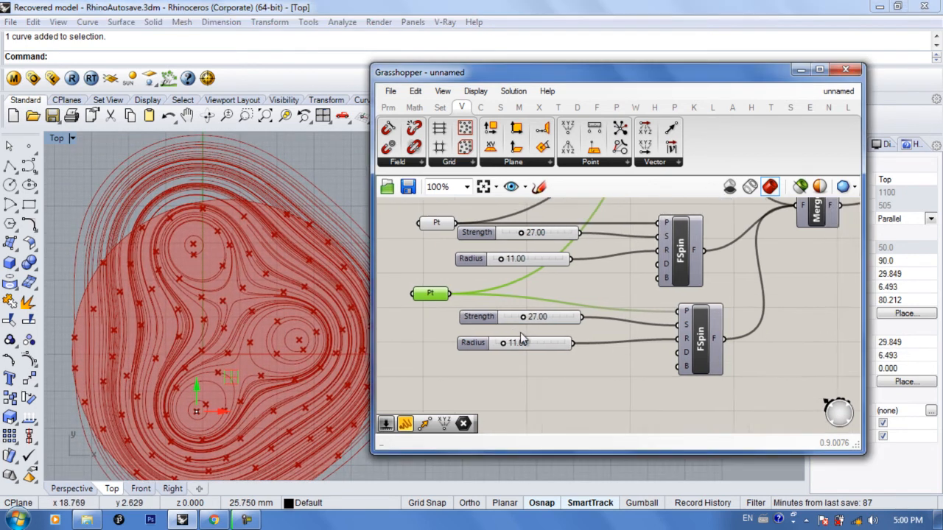
pyautogui.scroll(-1, 600, 318)
pyautogui.moveTo(600, 318); pyautogui.dragTo(515, 355, button='right')
pyautogui.moveTo(259, 354); pyautogui.dragTo(262, 322, button='right')
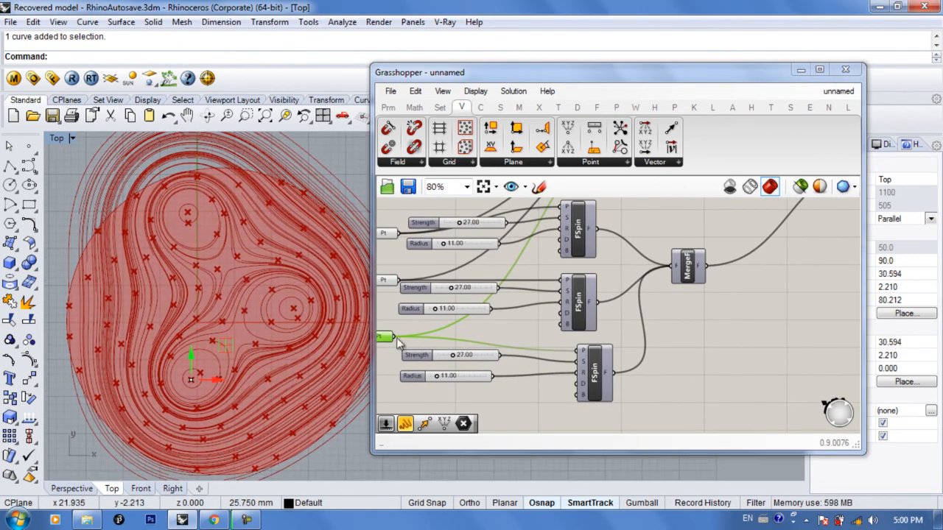
pyautogui.moveTo(713, 260); pyautogui.dragTo(562, 317, button='right')
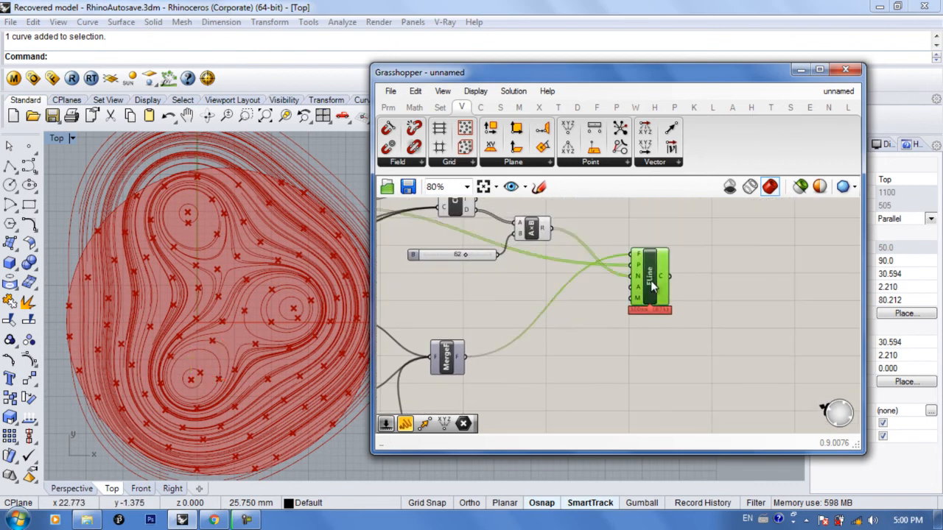
pyautogui.moveTo(650, 284); pyautogui.dragTo(654, 274)
pyautogui.click(77, 491)
pyautogui.moveTo(189, 392); pyautogui.dragTo(226, 342, button='right')
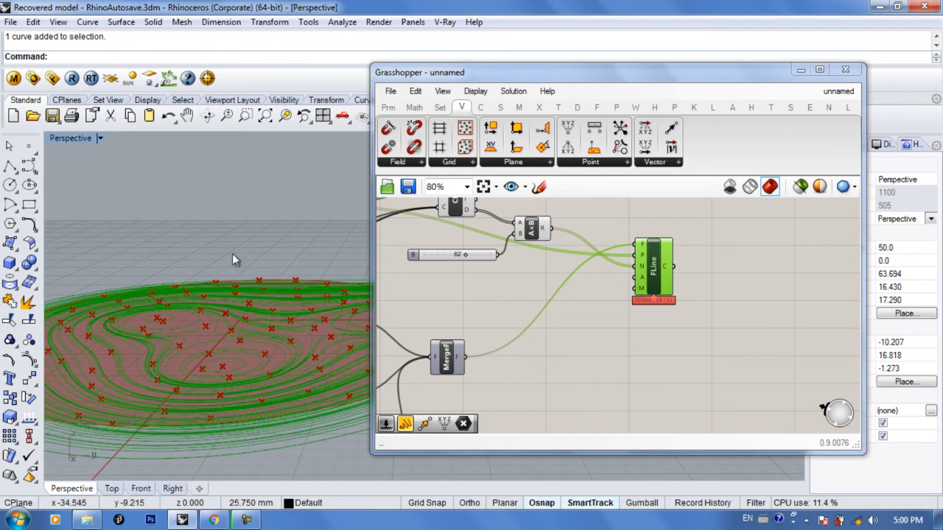
pyautogui.moveTo(231, 290); pyautogui.dragTo(230, 386, button='right')
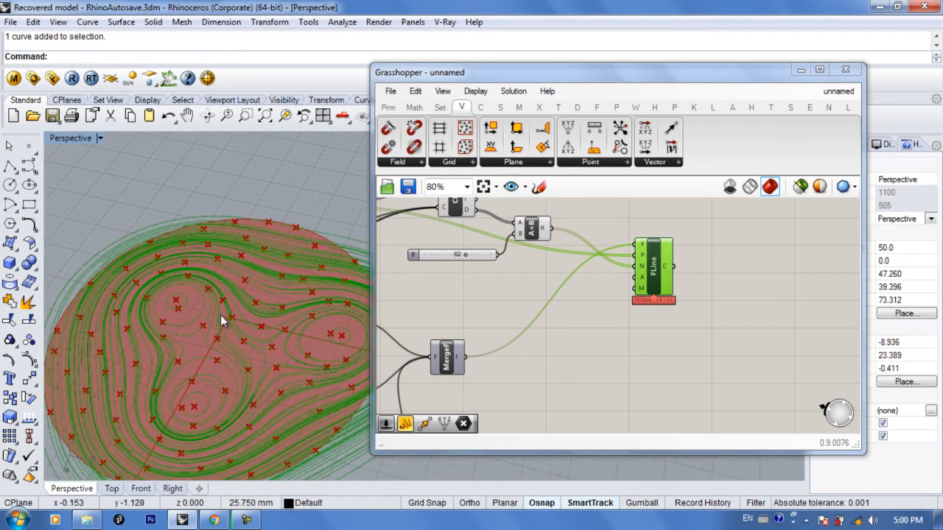
pyautogui.moveTo(222, 316); pyautogui.dragTo(227, 343, button='right')
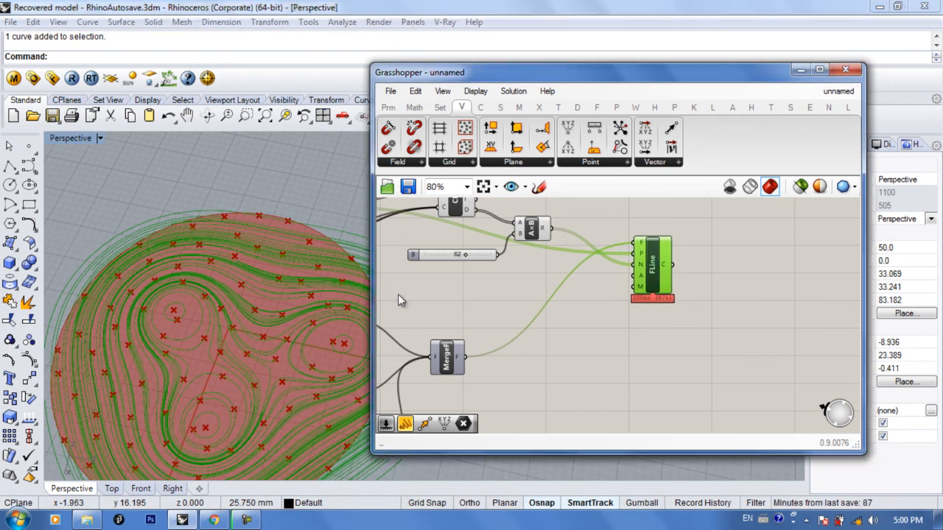
pyautogui.moveTo(258, 295); pyautogui.dragTo(269, 306, button='right')
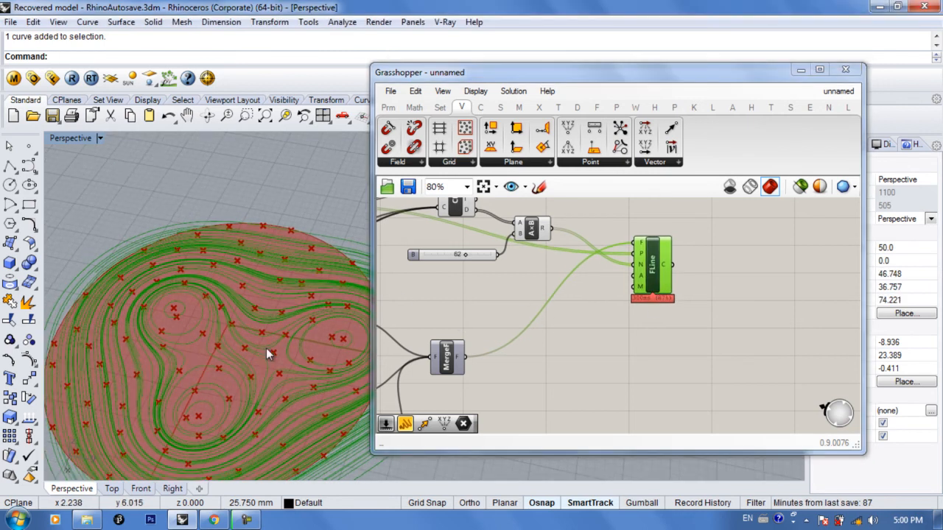
pyautogui.moveTo(266, 355); pyautogui.dragTo(253, 302, button='right')
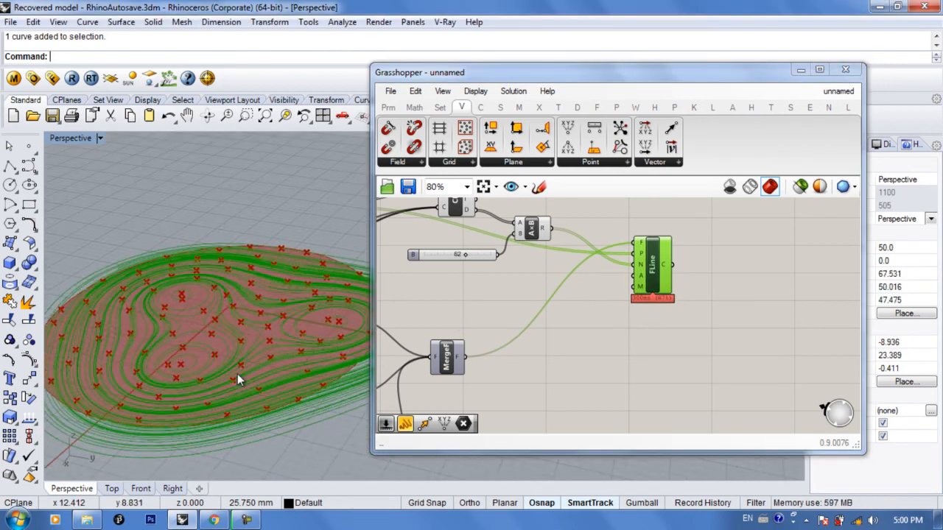
# Tidy the canvas layout by repositioning the Field Line component, the Multiplication component and its B slider.
pyautogui.moveTo(598, 277); pyautogui.dragTo(519, 301, button='right')
pyautogui.moveTo(468, 245); pyautogui.dragTo(477, 236)
pyautogui.moveTo(577, 298); pyautogui.dragTo(577, 296)
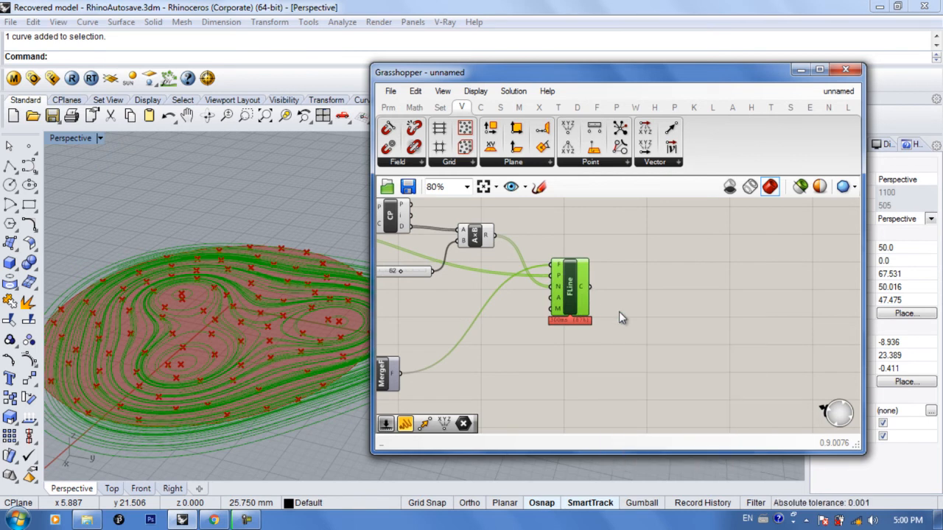
pyautogui.moveTo(569, 267); pyautogui.dragTo(594, 235, button='right')
pyautogui.moveTo(604, 260); pyautogui.dragTo(594, 275)
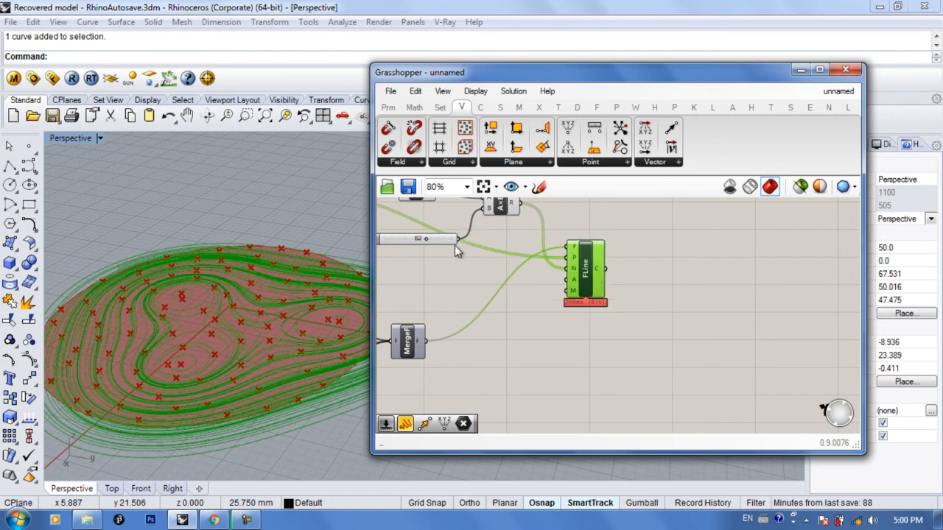
pyautogui.moveTo(452, 242); pyautogui.dragTo(448, 260)
pyautogui.moveTo(498, 242); pyautogui.dragTo(487, 264, button='right')
pyautogui.moveTo(488, 231); pyautogui.dragTo(481, 239)
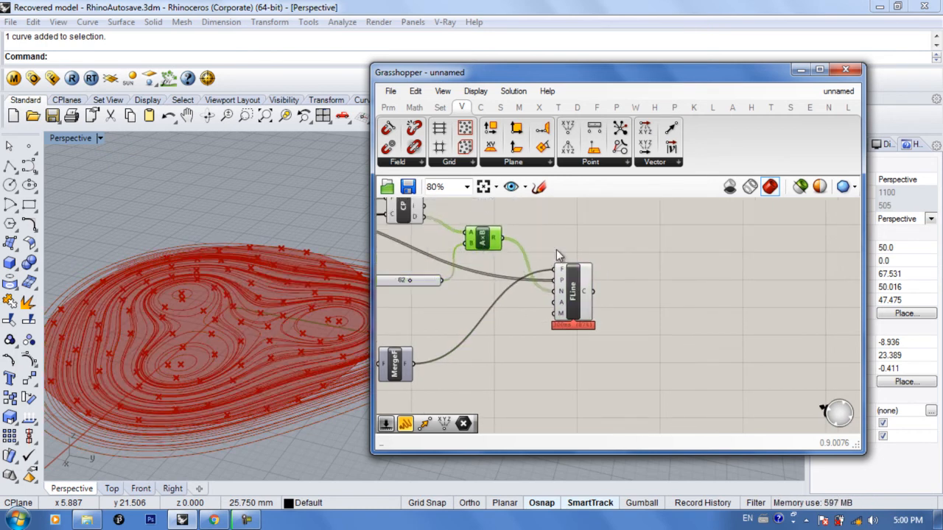
pyautogui.moveTo(578, 255); pyautogui.dragTo(595, 256, button='right')
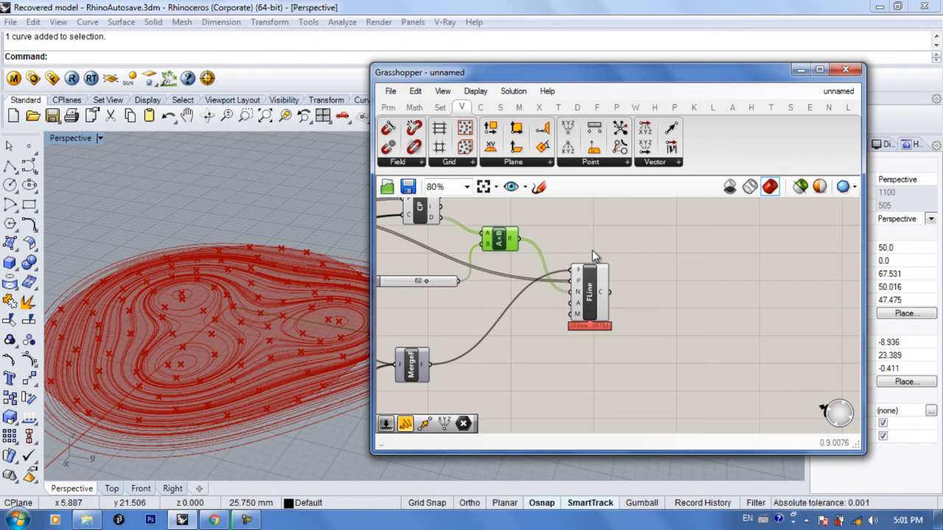
pyautogui.click(479, 95)
pyautogui.click(438, 107)
pyautogui.click(416, 107)
pyautogui.click(393, 106)
pyautogui.click(415, 107)
pyautogui.click(439, 106)
pyautogui.click(461, 106)
pyautogui.click(480, 107)
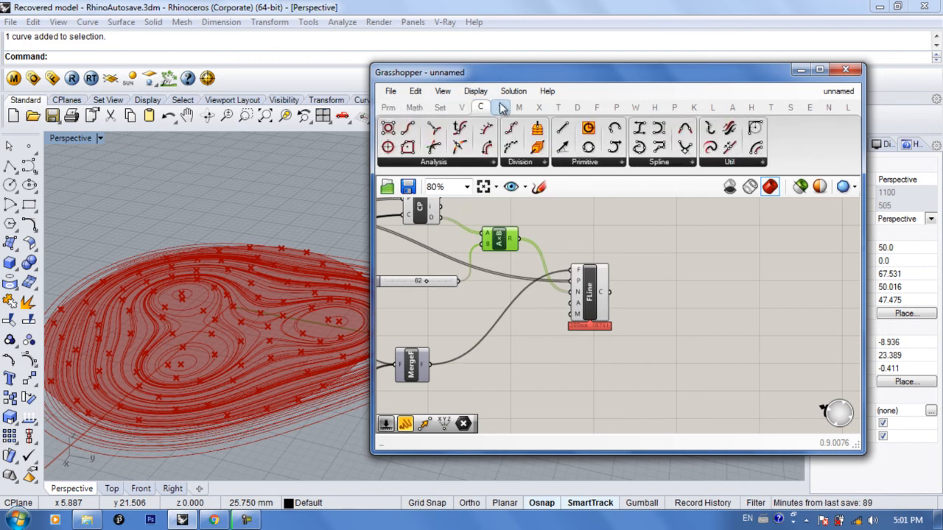
pyautogui.click(500, 107)
pyautogui.click(621, 227)
pyautogui.moveTo(610, 255); pyautogui.dragTo(619, 268, button='right')
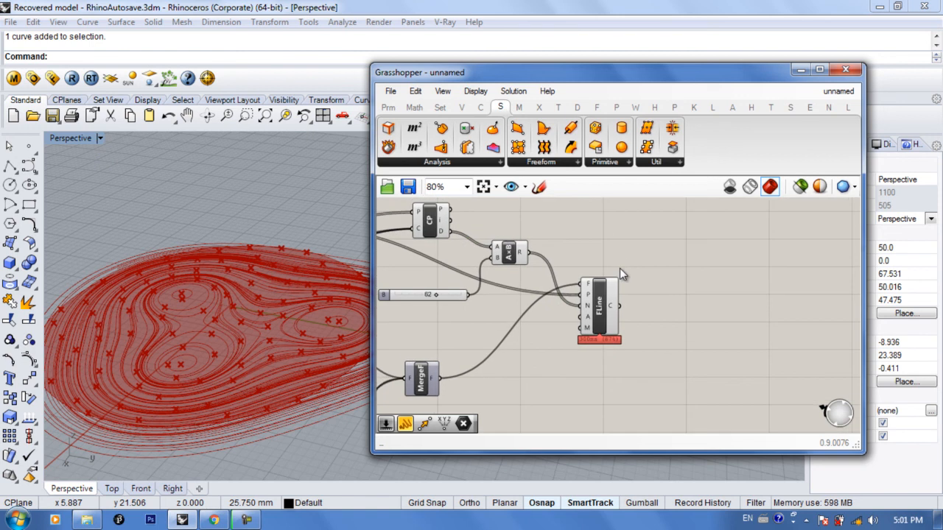
pyautogui.click(540, 109)
pyautogui.click(559, 109)
pyautogui.click(635, 110)
pyautogui.click(674, 110)
pyautogui.click(694, 110)
pyautogui.click(739, 111)
pyautogui.click(773, 110)
pyautogui.click(791, 110)
pyautogui.click(560, 110)
pyautogui.click(540, 110)
pyautogui.click(575, 111)
pyautogui.click(519, 108)
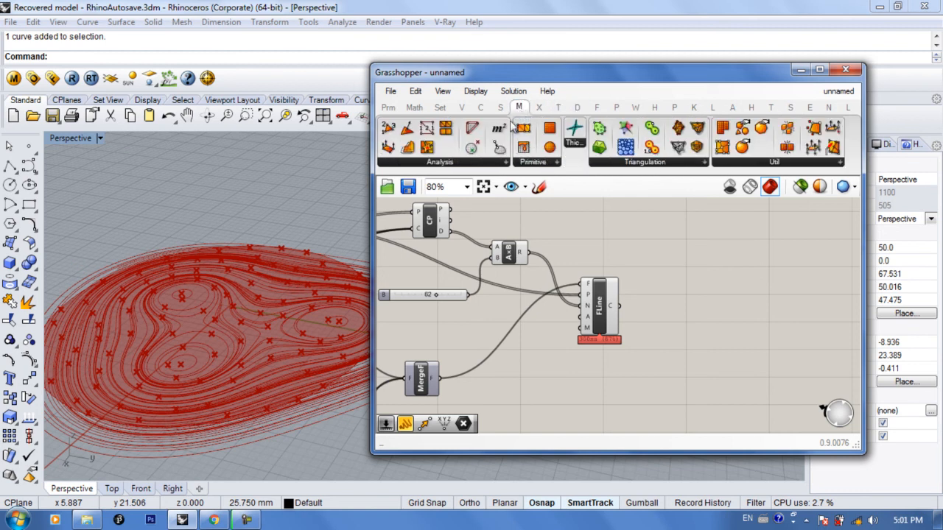
pyautogui.click(500, 109)
pyautogui.rightClick(626, 214)
pyautogui.moveTo(626, 213); pyautogui.dragTo(664, 235, button='right')
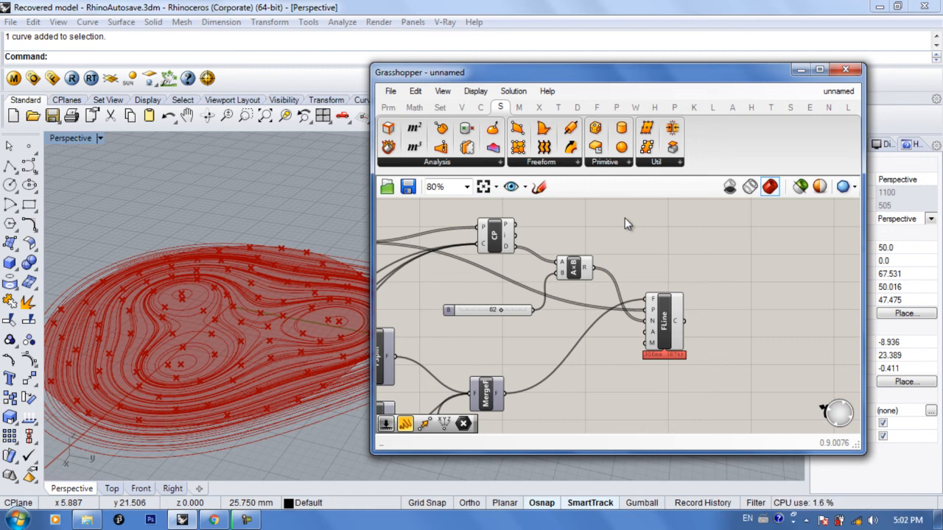
pyautogui.moveTo(607, 236); pyautogui.dragTo(627, 231, button='right')
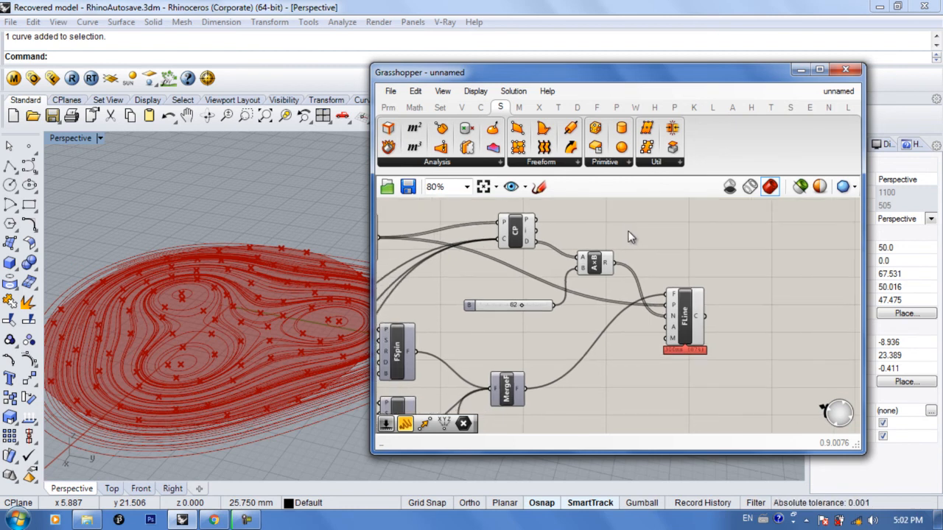